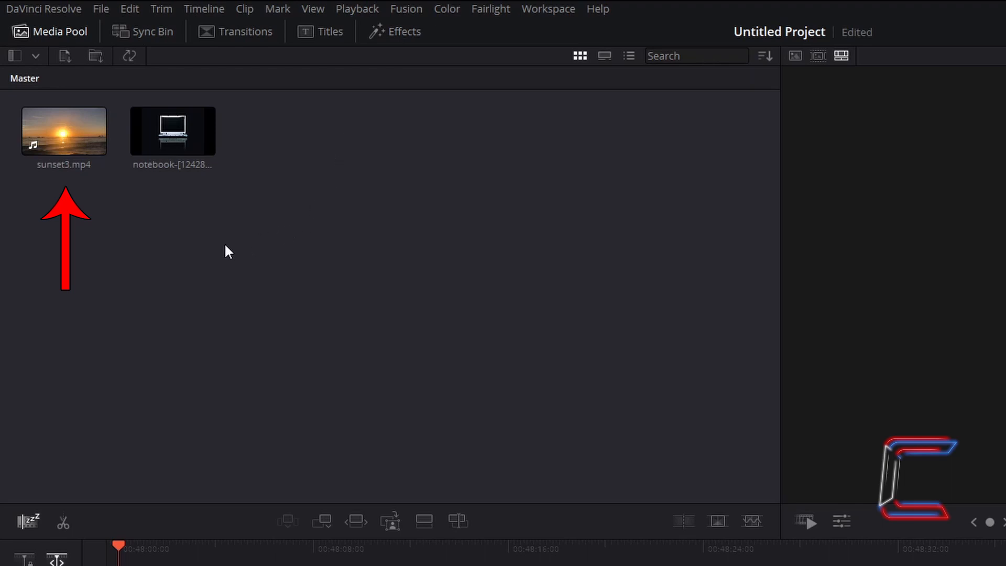
- Build Timeline 1 from sunset3.mp4 with Shift+F12 and move the playhead back to 01:00:00:00
{"action": "left_click", "coordinate": [71, 149]}
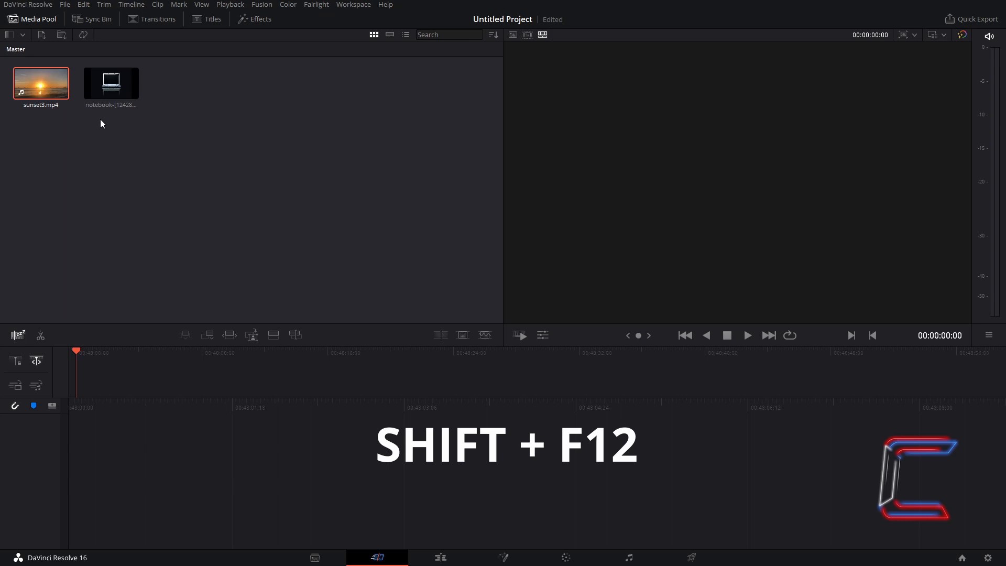
{"action": "key", "text": "shift+F12"}
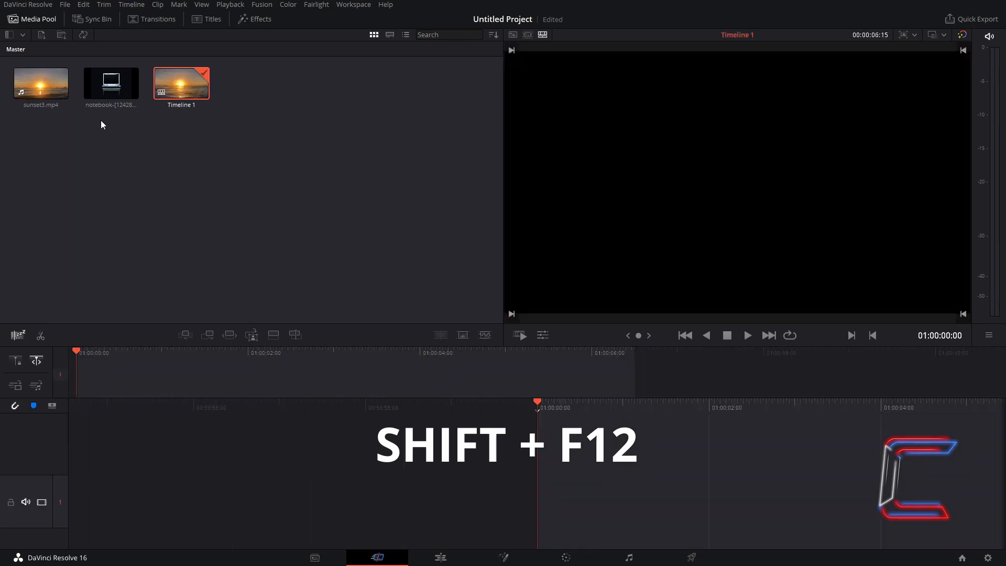
{"action": "left_click", "coordinate": [112, 176]}
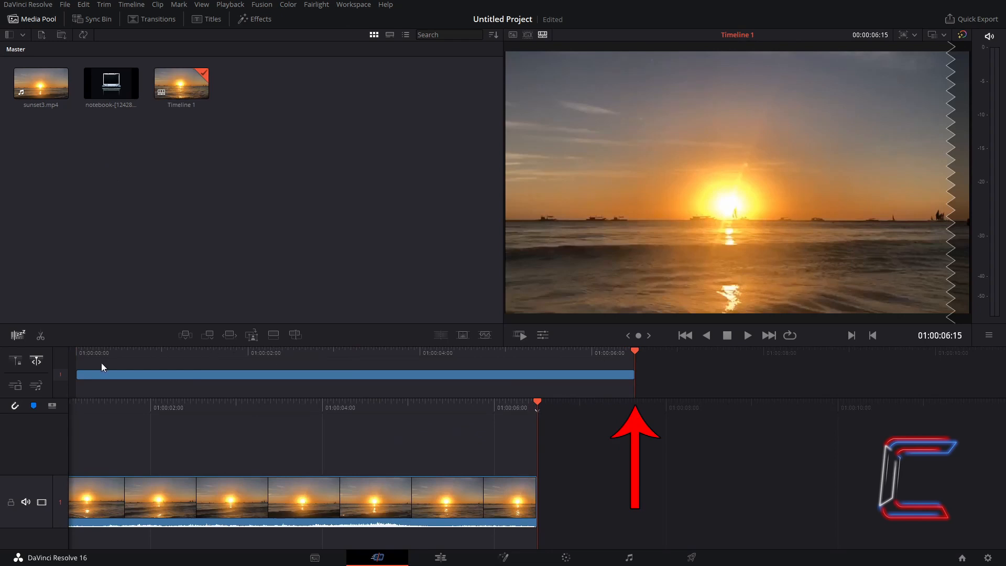
{"action": "left_click_drag", "start_coordinate": [632, 348], "coordinate": [52, 374]}
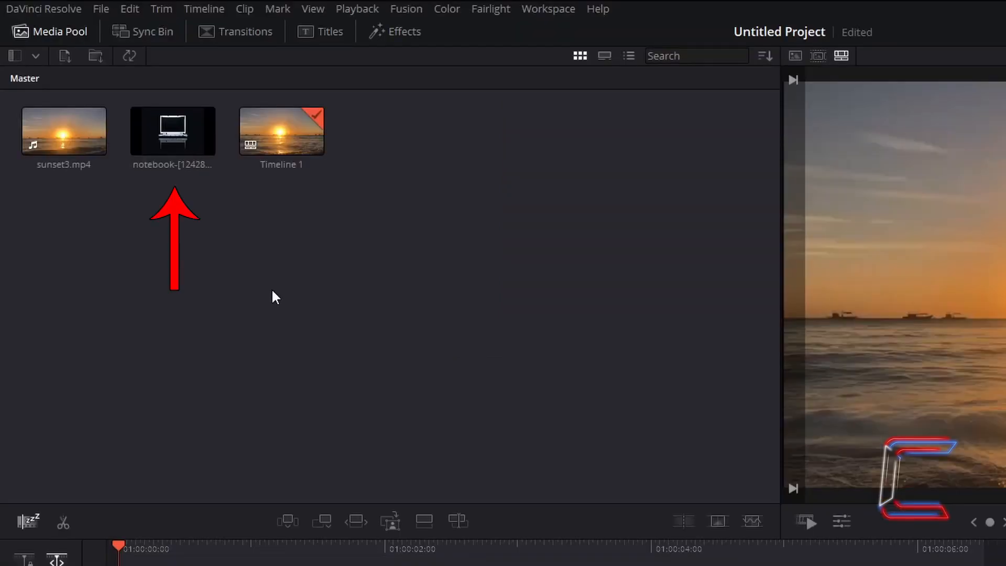
- Place the notebook image on track V2 above the sunset clip and rewind to the start
{"action": "left_click", "coordinate": [174, 140]}
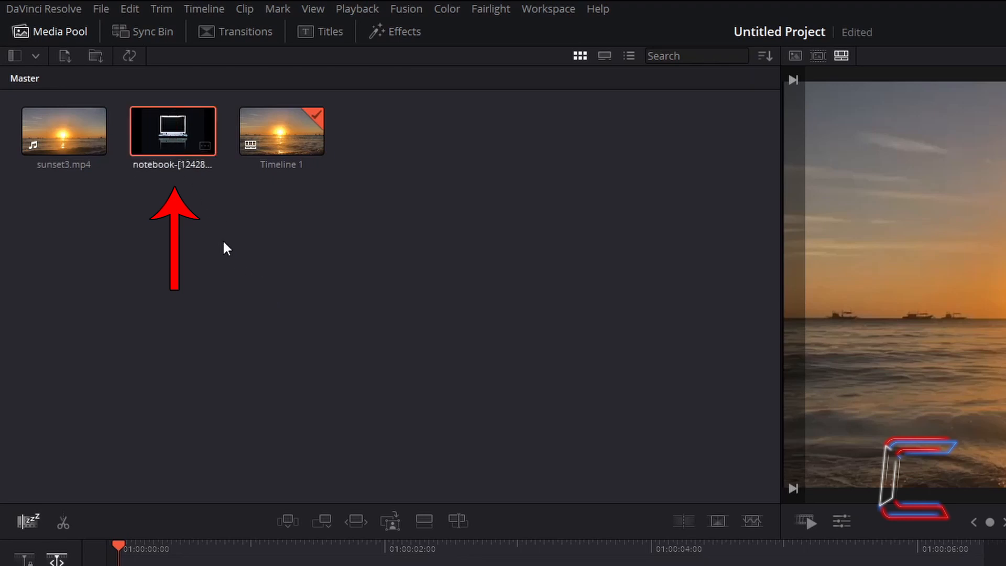
{"action": "key", "text": "F12"}
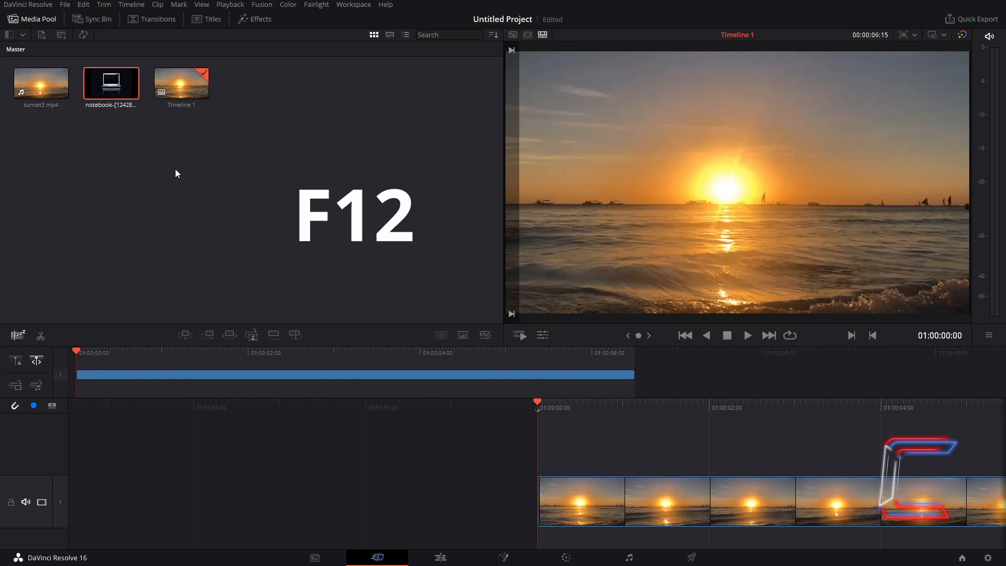
{"action": "key", "text": "F12"}
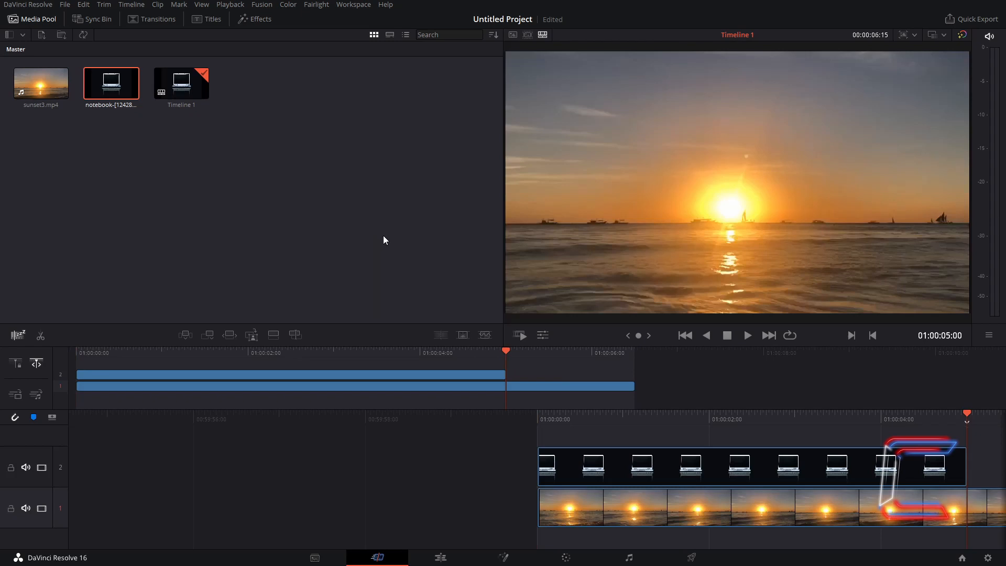
{"action": "left_click_drag", "start_coordinate": [506, 350], "coordinate": [107, 372]}
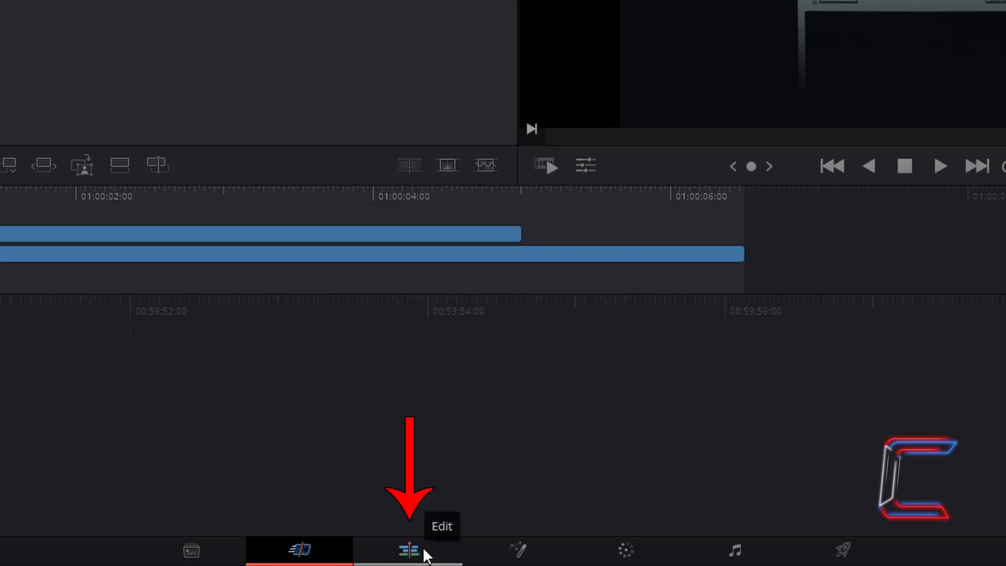
- On the Edit page, set the V2 notebook clip's Zoom X/Y to 1.350 in the Inspector
{"action": "left_click", "coordinate": [424, 553]}
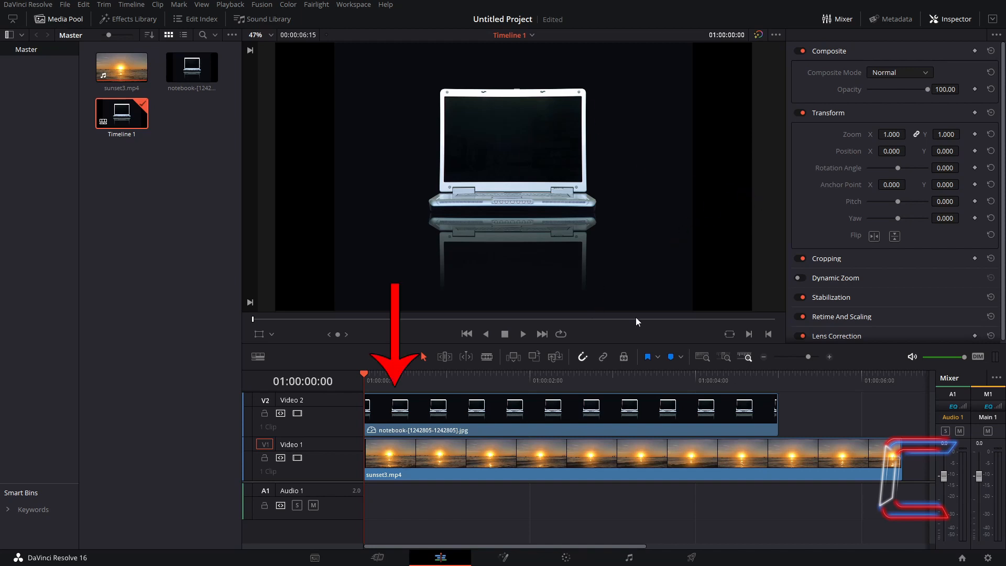
{"action": "left_click", "coordinate": [526, 407]}
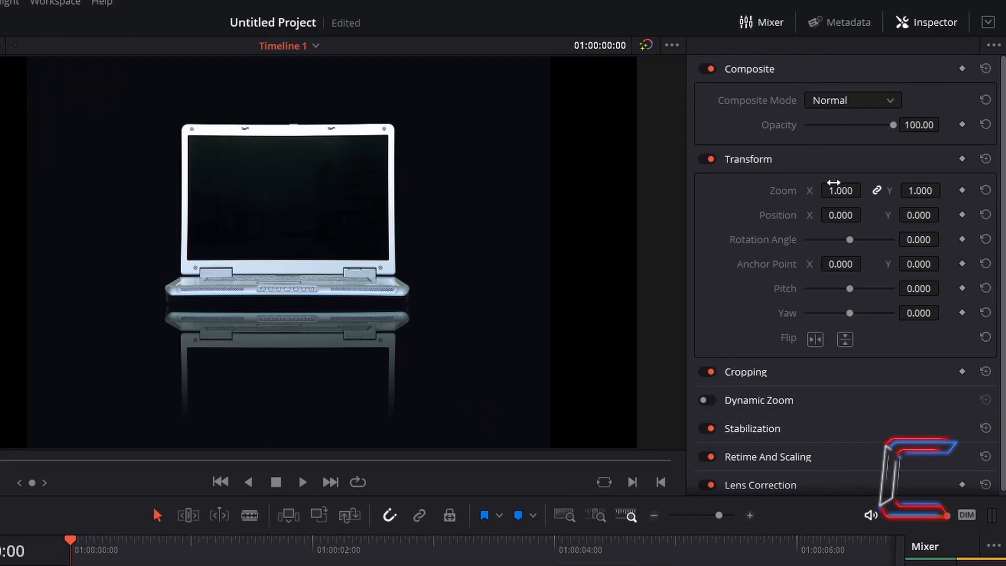
{"action": "left_click_drag", "start_coordinate": [833, 182], "coordinate": [852, 190]}
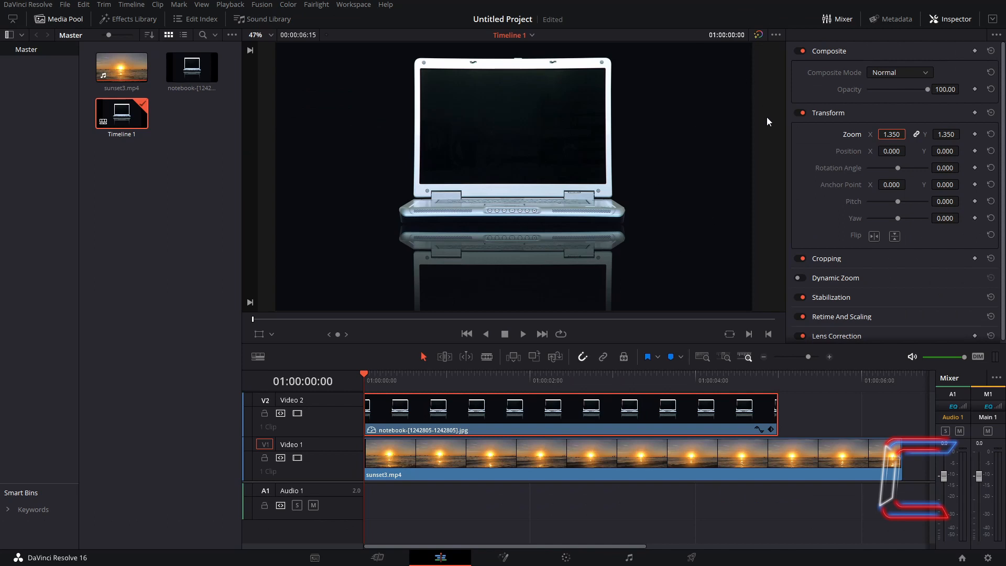
{"action": "left_click", "coordinate": [532, 423]}
- Open the V2 laptop clip in Fusion and cut the link between MediaIn1 and MediaOut1
{"action": "right_click", "coordinate": [532, 420]}
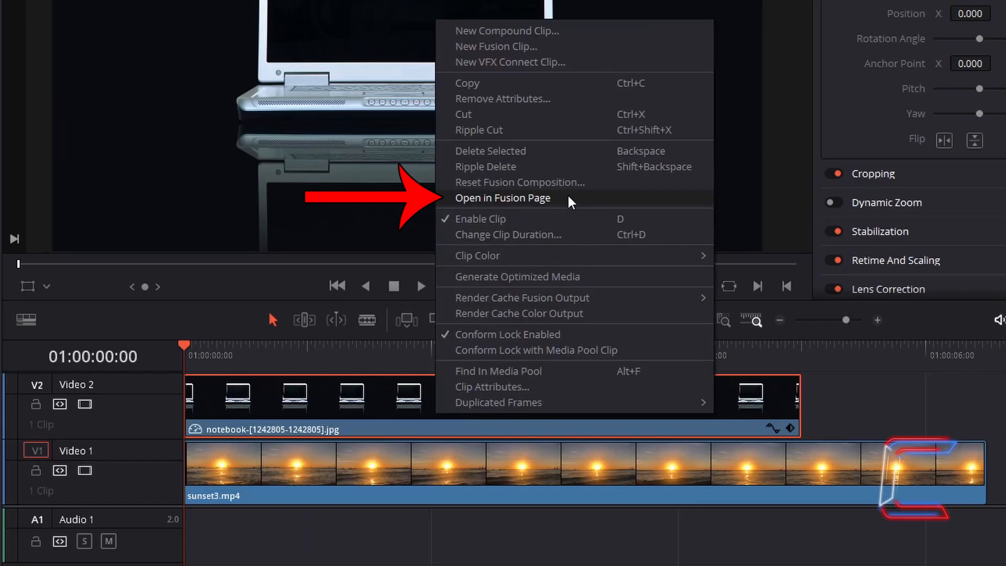
{"action": "left_click", "coordinate": [569, 198]}
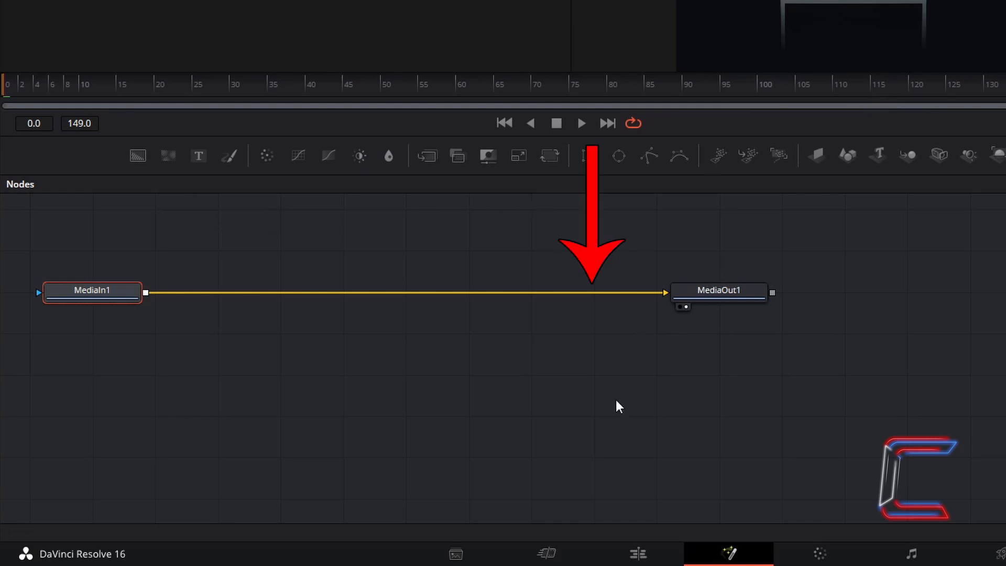
{"action": "left_click", "coordinate": [621, 291]}
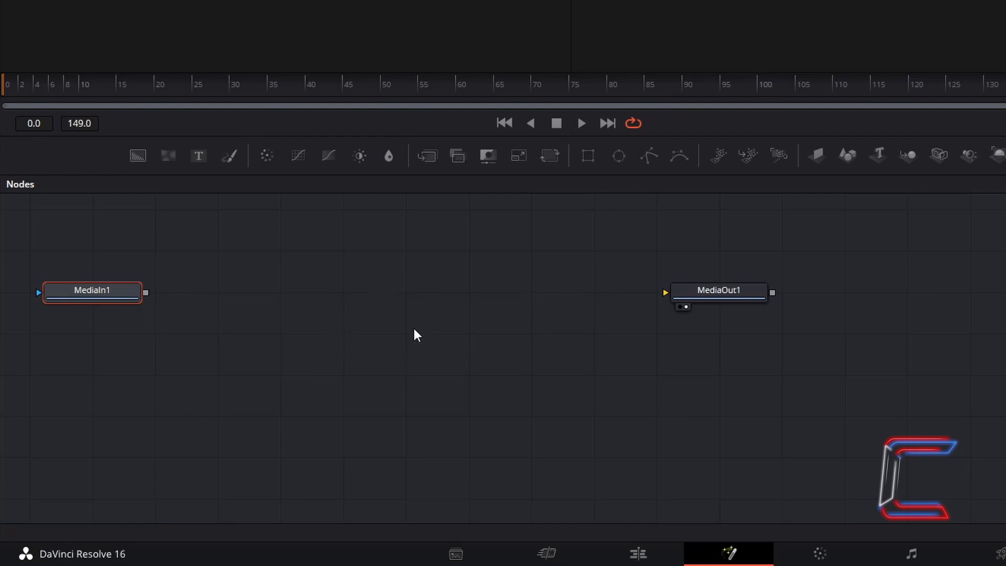
{"action": "left_click", "coordinate": [344, 277]}
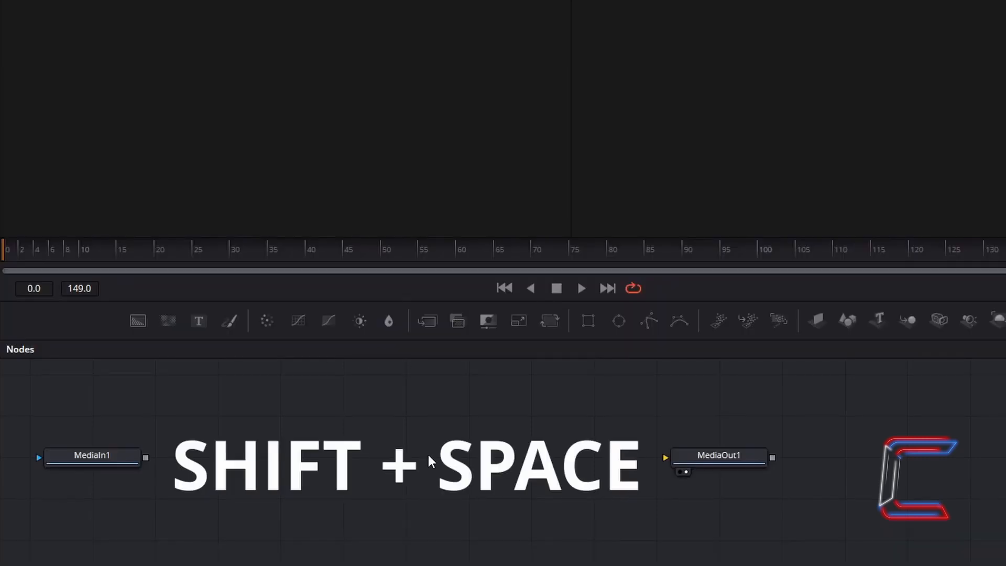
- Add Rectangle, Background and Merge nodes to the Fusion graph through the Select Tool search
{"action": "key", "text": "shift+space"}
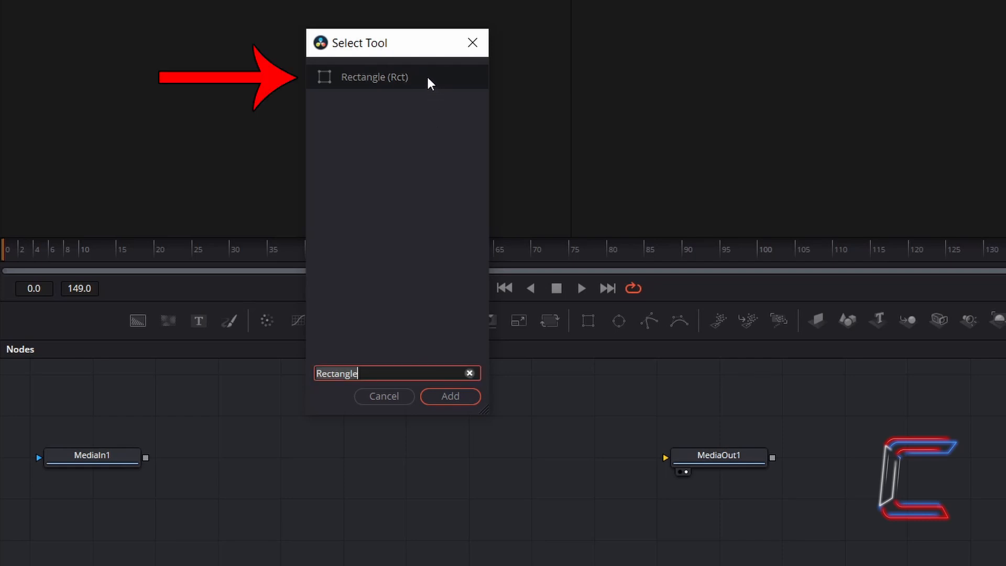
{"action": "left_click", "coordinate": [463, 401]}
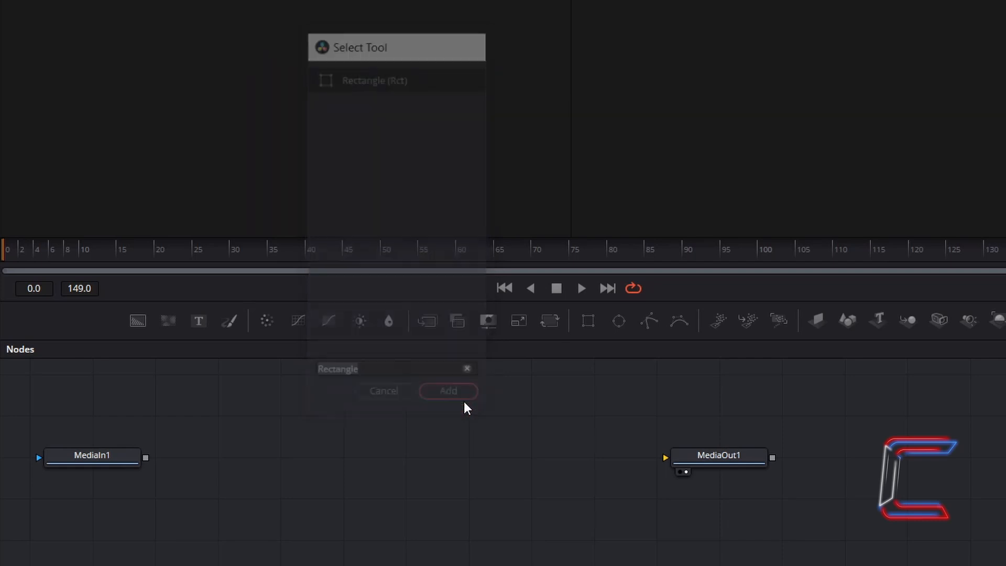
{"action": "left_click", "coordinate": [231, 500]}
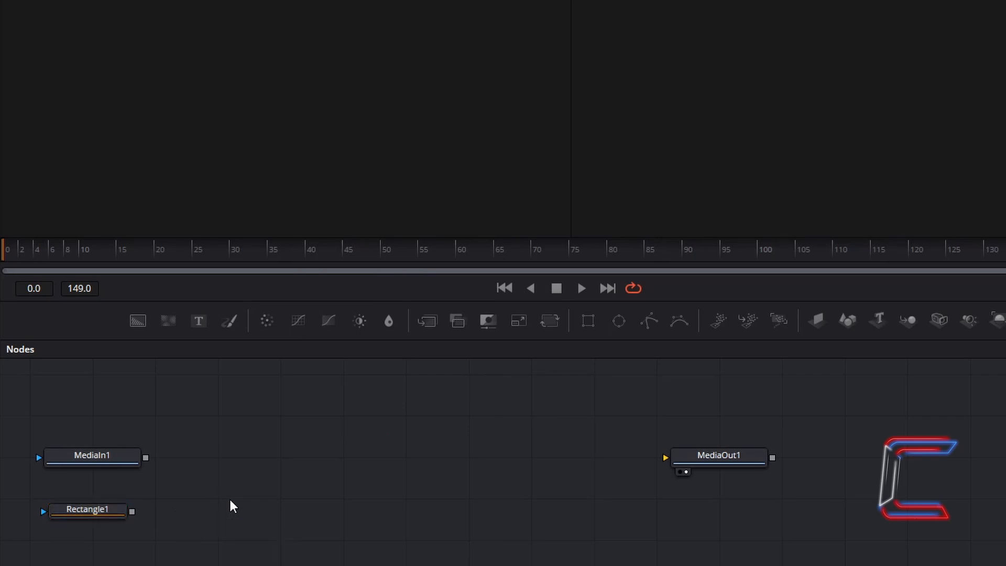
{"action": "key", "text": "shift+space"}
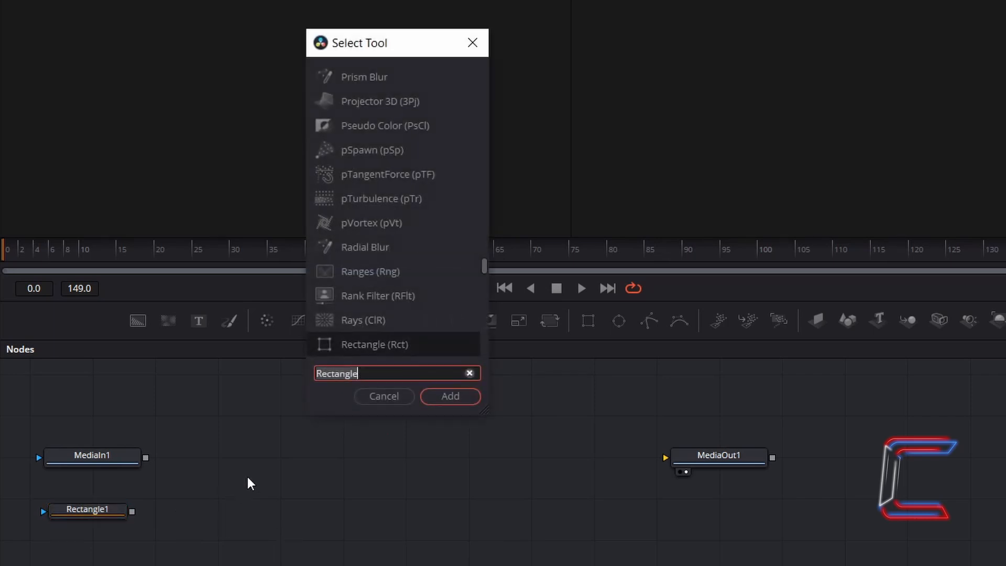
{"action": "type", "text": "Background"}
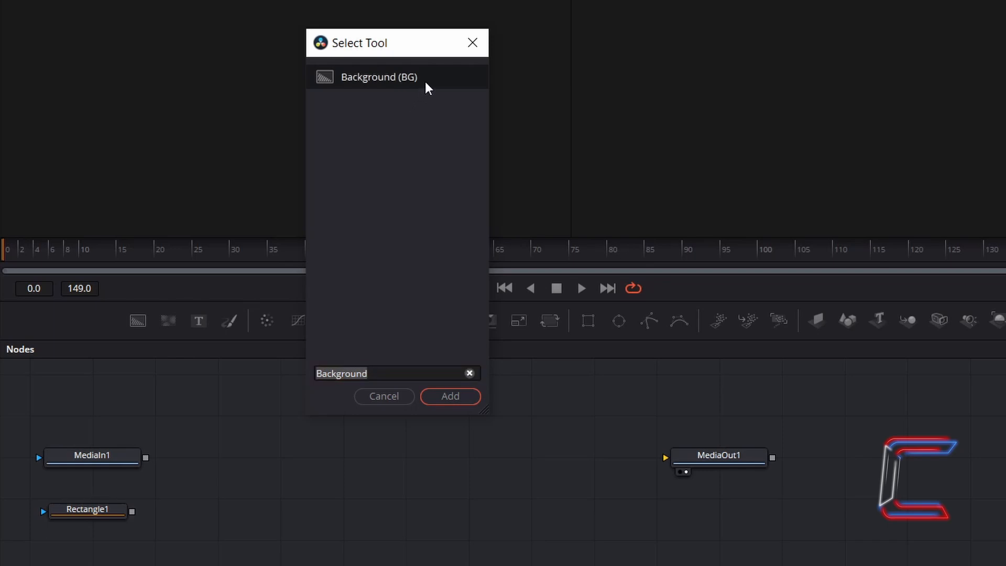
{"action": "left_click", "coordinate": [468, 399]}
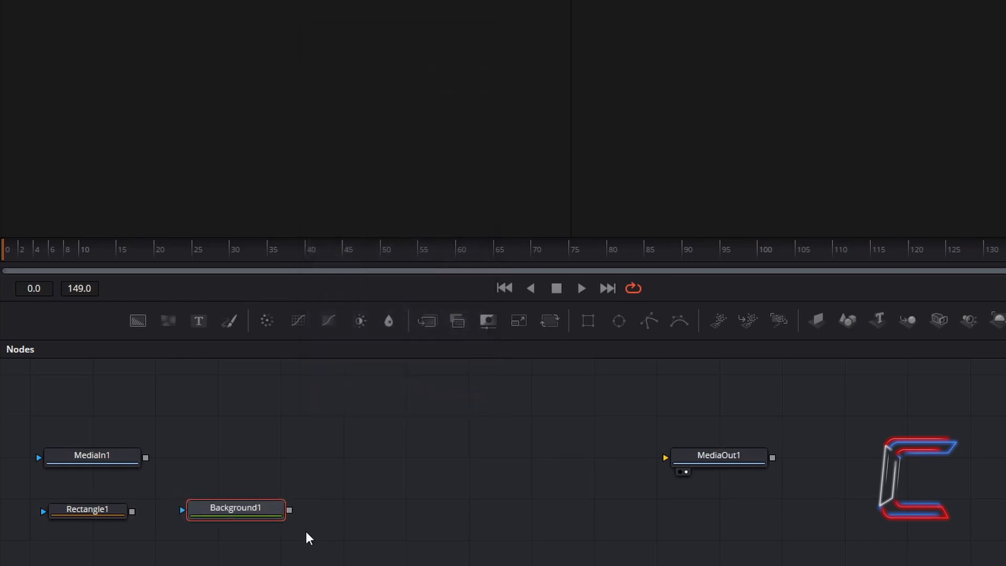
{"action": "left_click", "coordinate": [379, 506]}
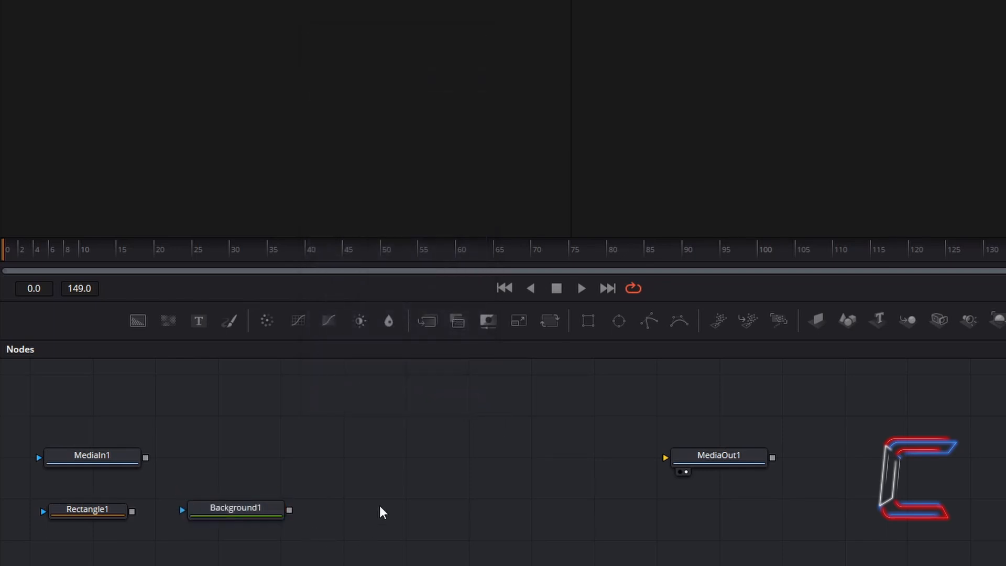
{"action": "key", "text": "shift+space"}
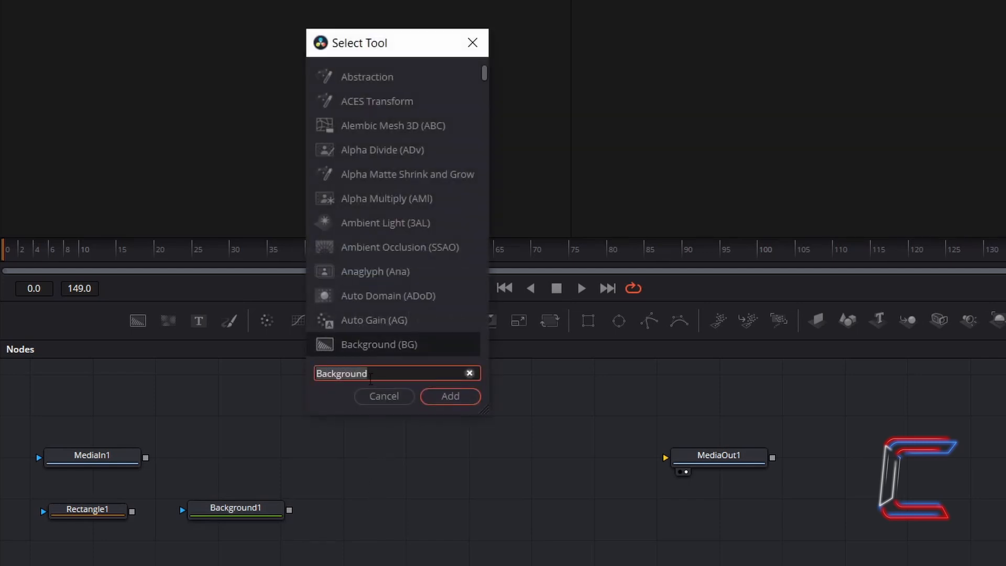
{"action": "type", "text": "Merge"}
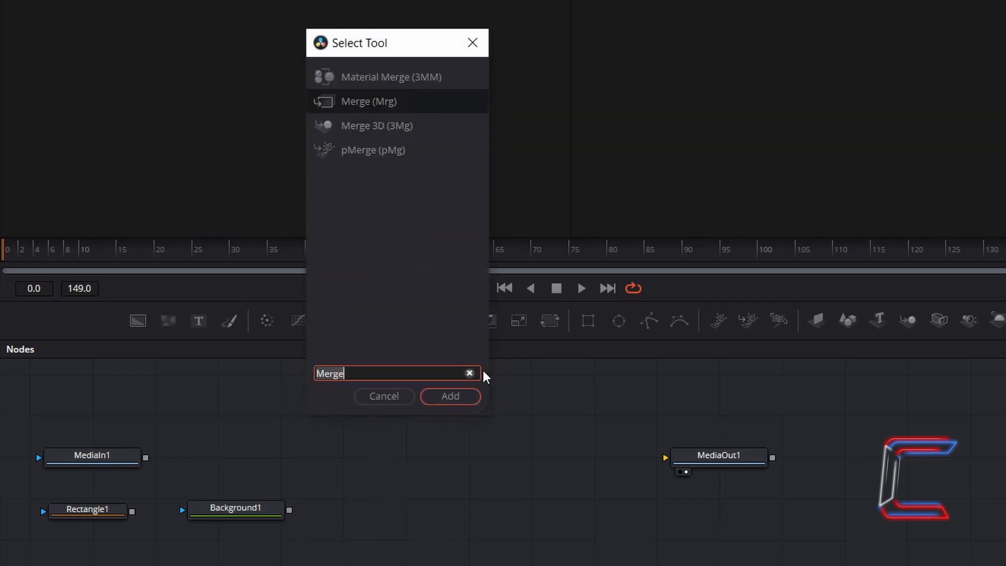
{"action": "left_click", "coordinate": [450, 396]}
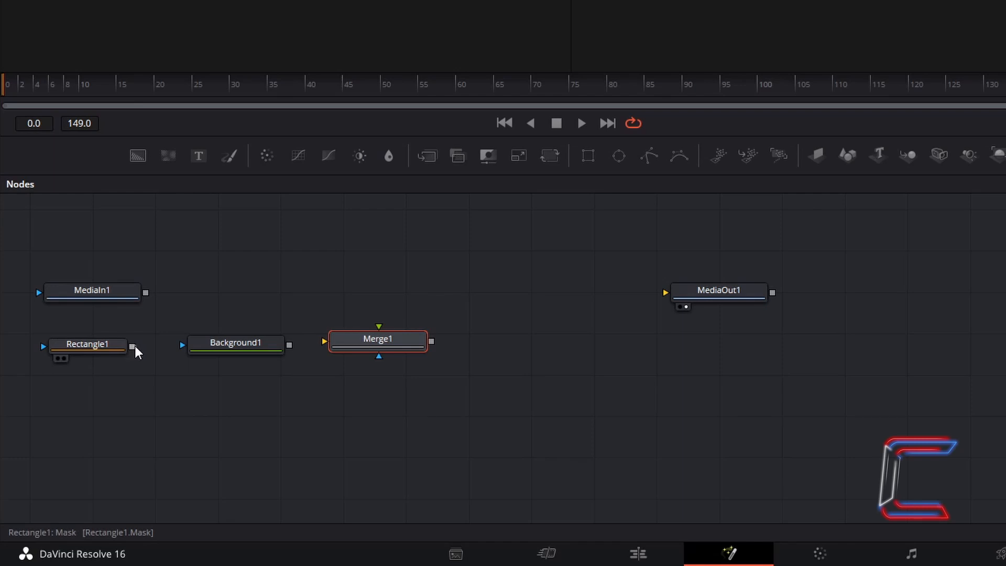
- Connect Rectangle1 as Background1's mask, Background1 and MediaIn1 as Merge1's foreground and background, Merge1 to MediaOut1
{"action": "left_click_drag", "start_coordinate": [134, 346], "coordinate": [181, 344]}
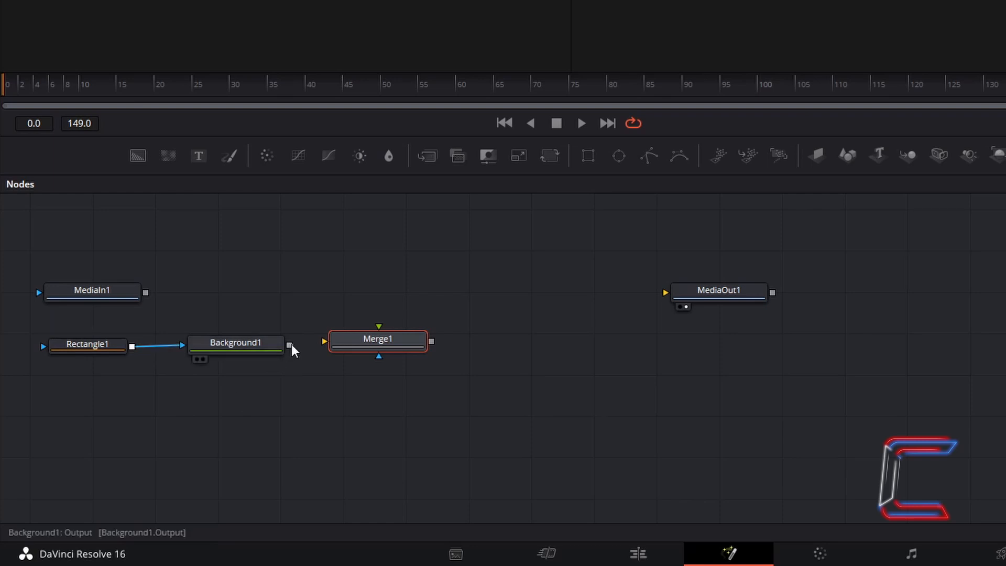
{"action": "left_click_drag", "start_coordinate": [291, 344], "coordinate": [378, 324]}
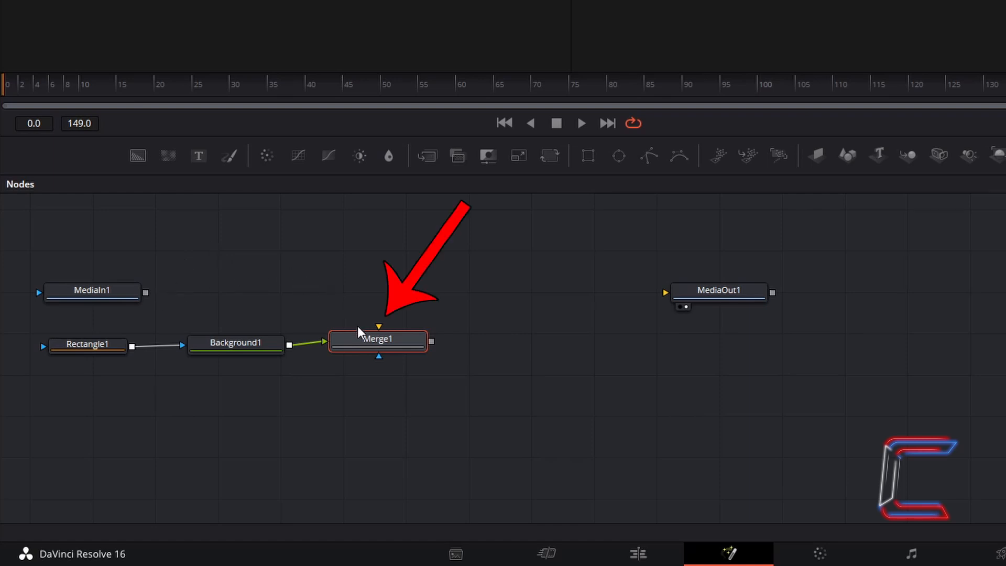
{"action": "left_click_drag", "start_coordinate": [145, 292], "coordinate": [379, 326]}
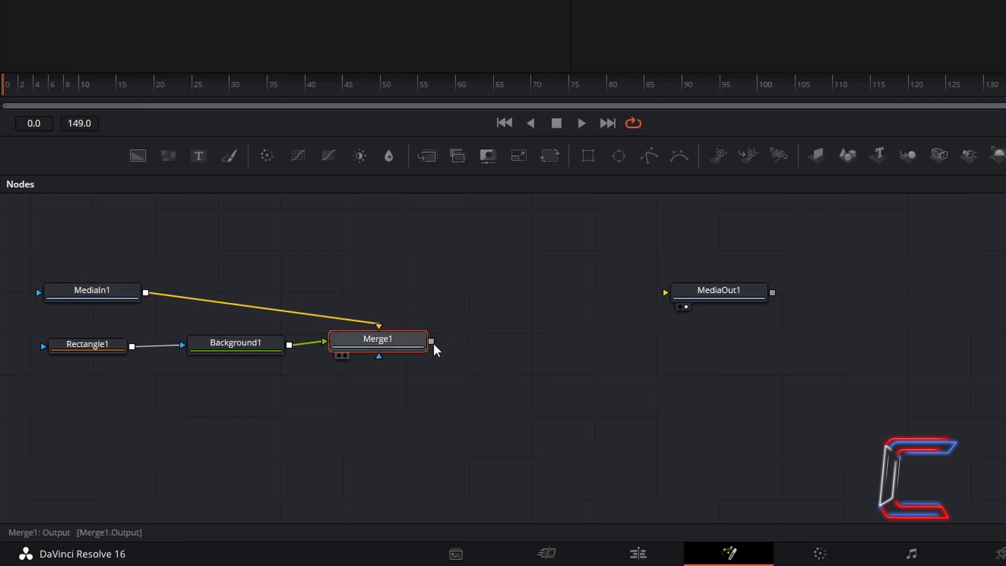
{"action": "left_click_drag", "start_coordinate": [433, 340], "coordinate": [665, 292]}
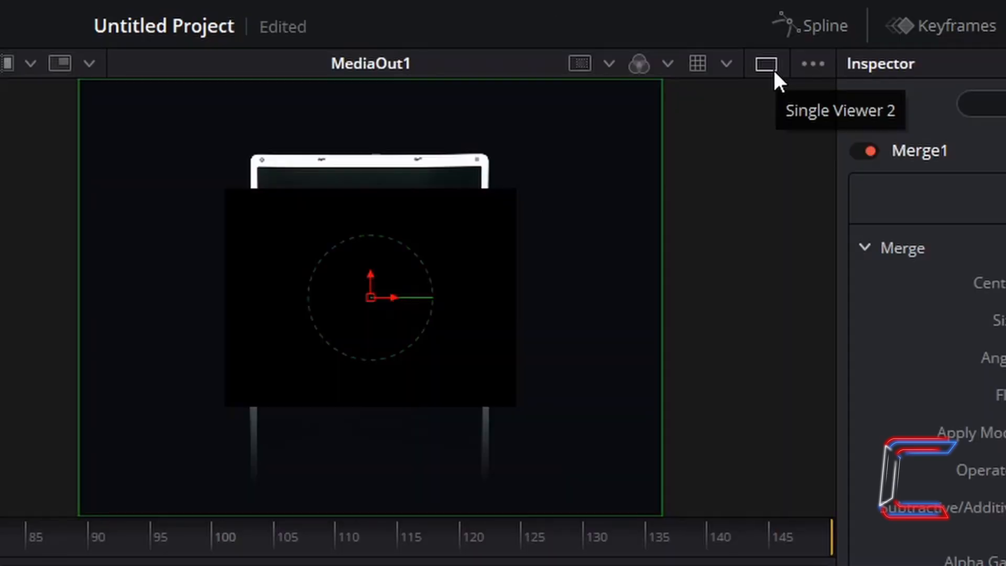
- Switch to a single viewer, shrink the node panel, and zoom the viewer to inspect the composite
{"action": "left_click", "coordinate": [773, 72]}
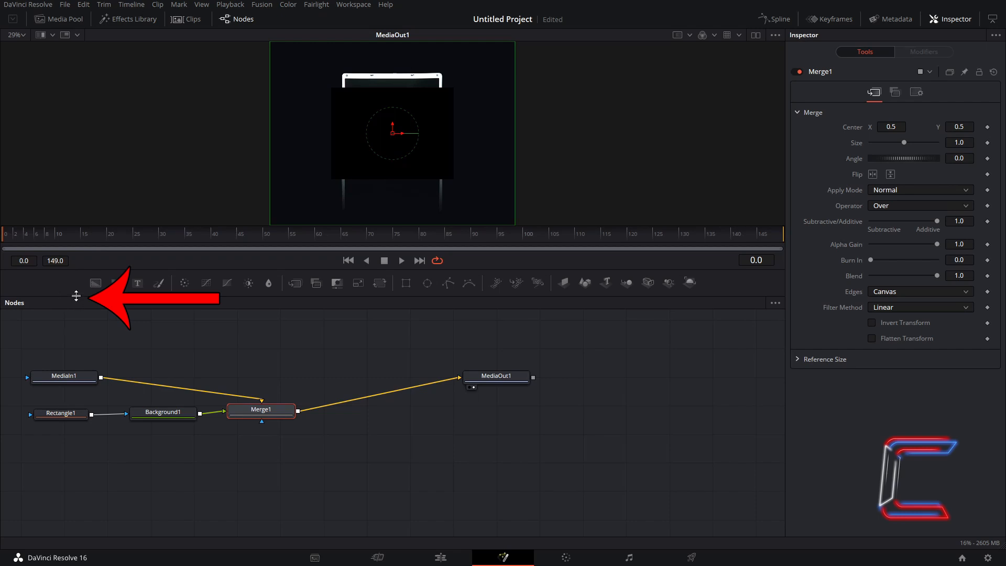
{"action": "left_click_drag", "start_coordinate": [76, 296], "coordinate": [80, 380]}
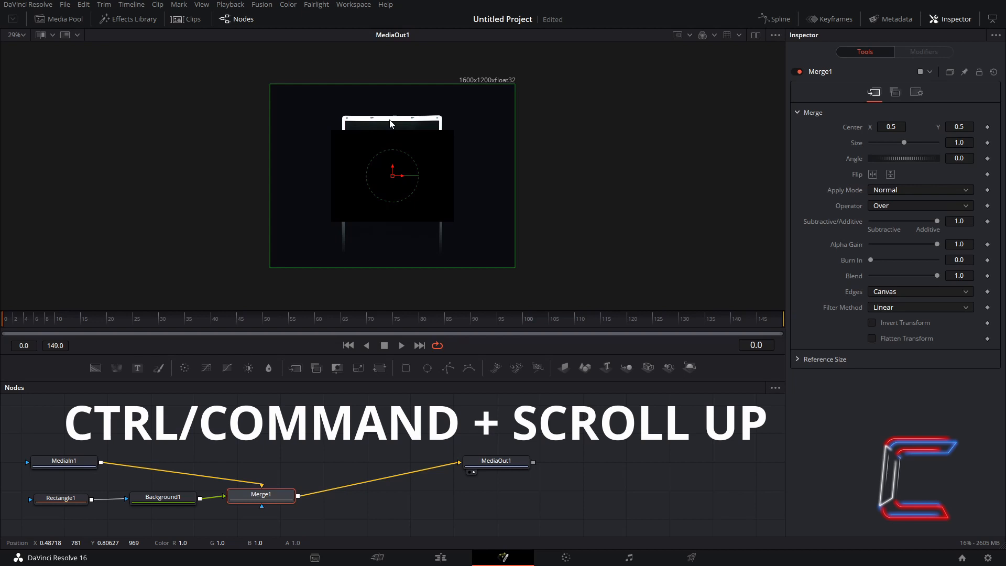
{"action": "scroll", "coordinate": [390, 124], "scroll_direction": "up", "scroll_amount": 10, "text": "ctrl"}
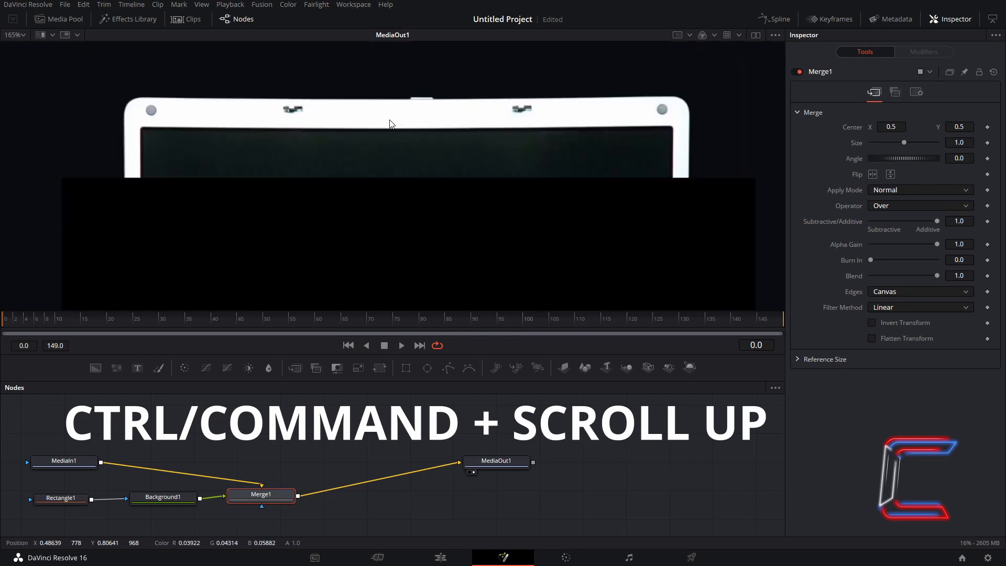
{"action": "scroll", "coordinate": [390, 124], "scroll_direction": "down", "scroll_amount": 3, "text": "ctrl"}
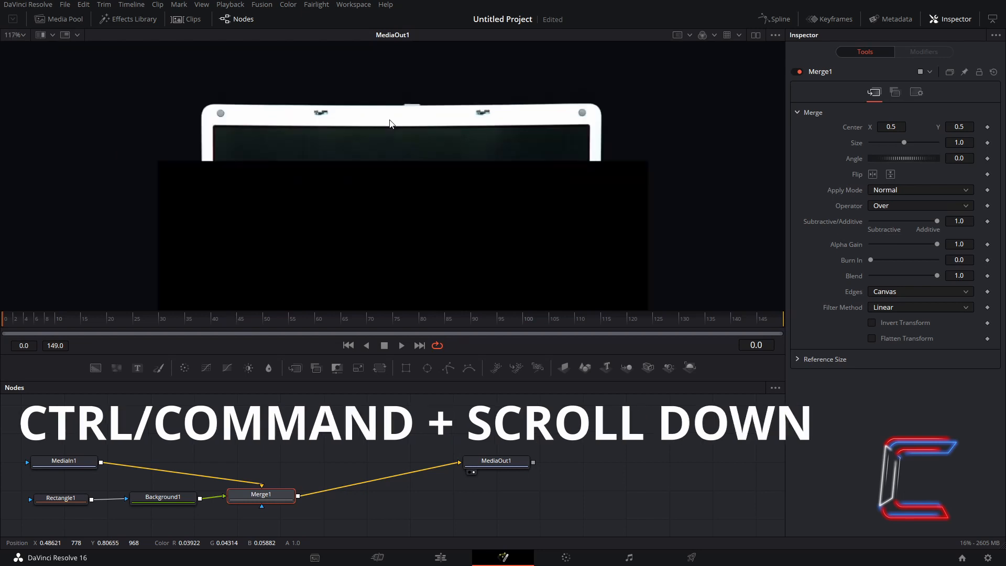
{"action": "scroll", "coordinate": [389, 124], "scroll_direction": "down", "scroll_amount": 8, "text": "ctrl"}
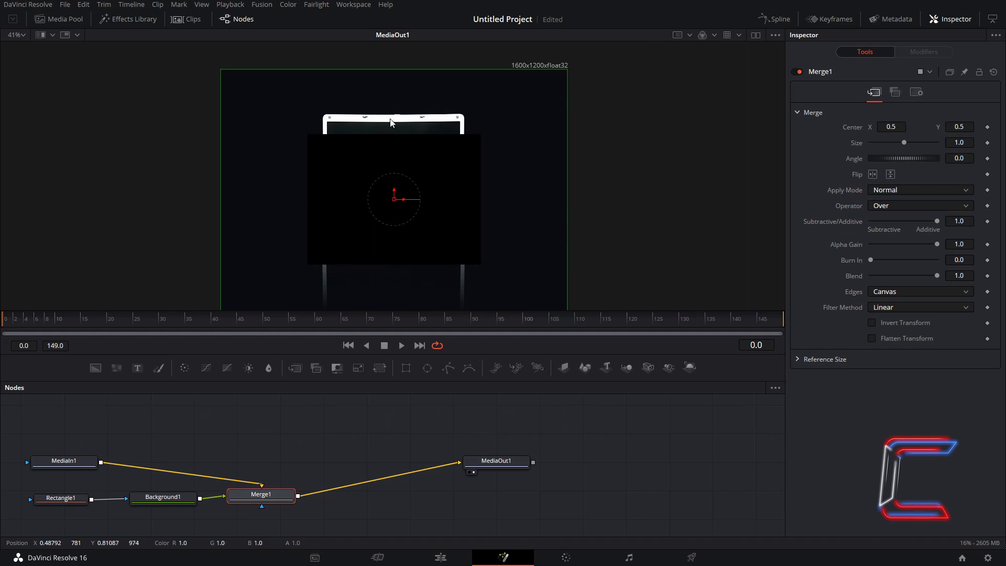
{"action": "scroll", "coordinate": [390, 123], "scroll_direction": "up", "scroll_amount": 3}
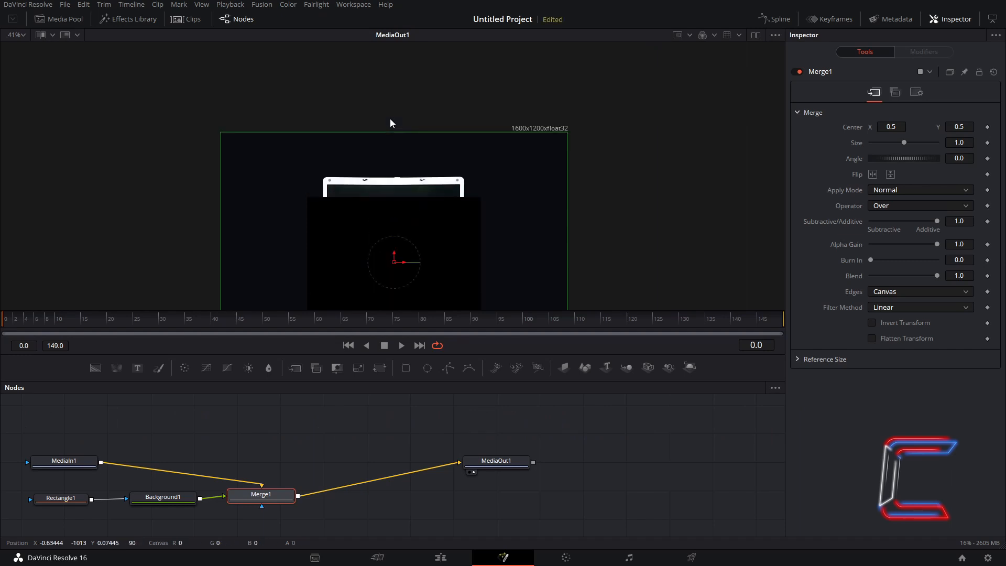
{"action": "scroll", "coordinate": [390, 118], "scroll_direction": "down", "scroll_amount": 5}
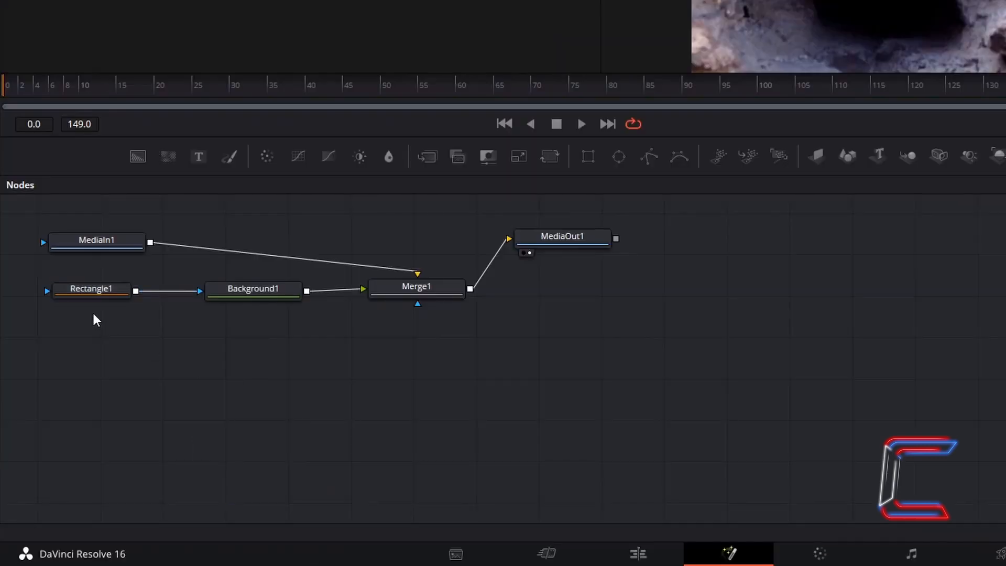
- Delete Rectangle1, try an Ellipse1 mask, then connect a new Polygon1 node to Background1's mask
{"action": "left_click", "coordinate": [96, 291]}
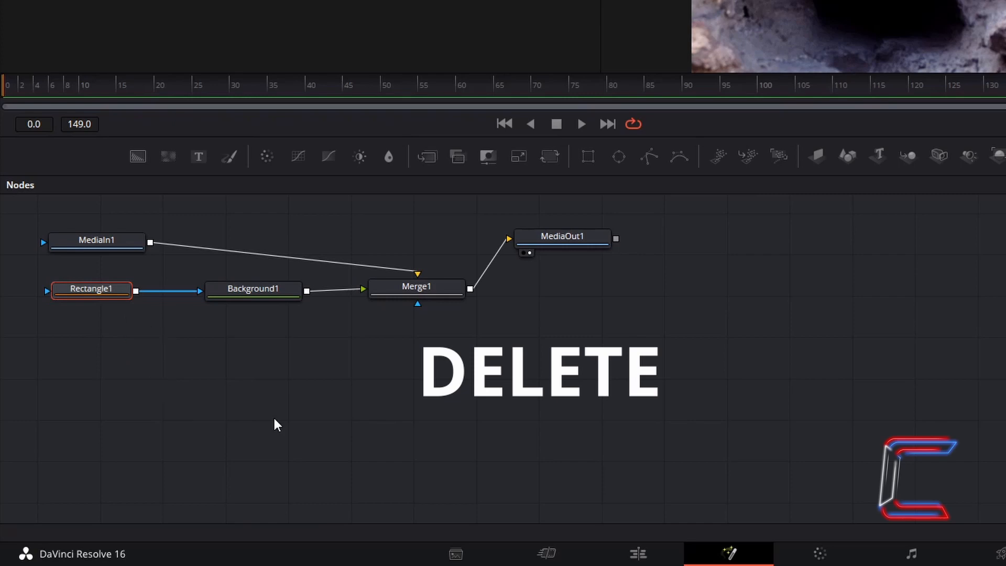
{"action": "key", "text": "Delete"}
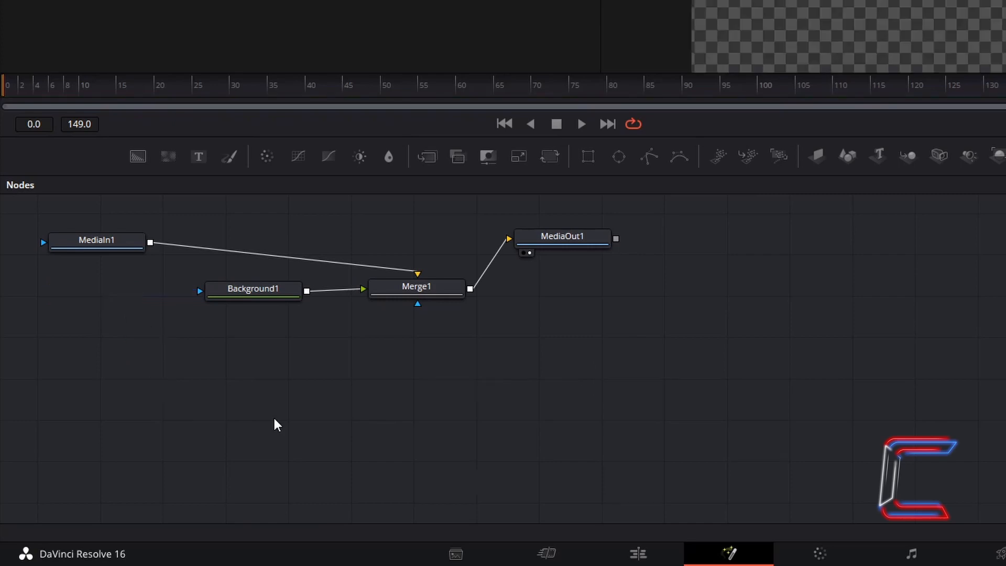
{"action": "left_click", "coordinate": [619, 166]}
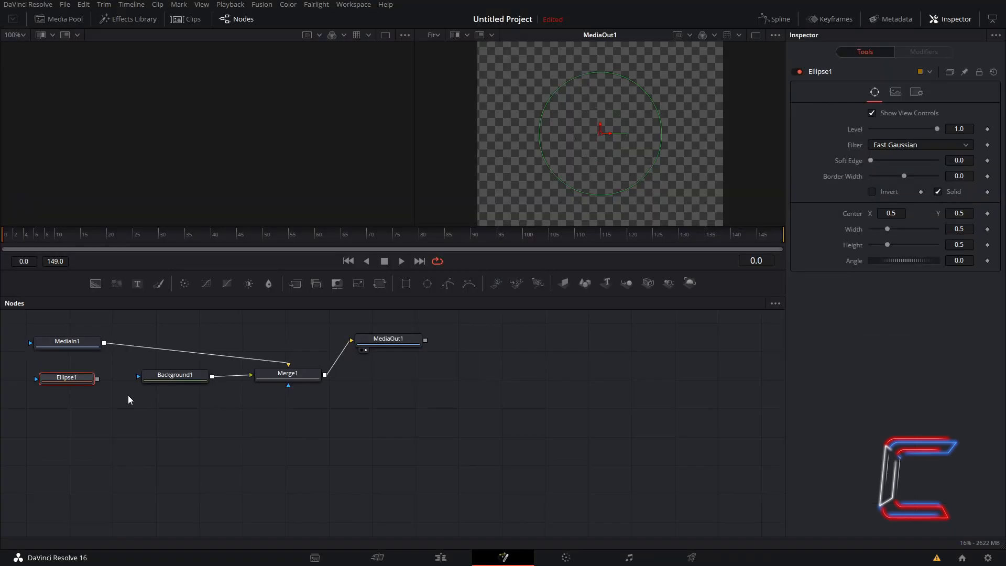
{"action": "left_click_drag", "start_coordinate": [113, 380], "coordinate": [137, 376]}
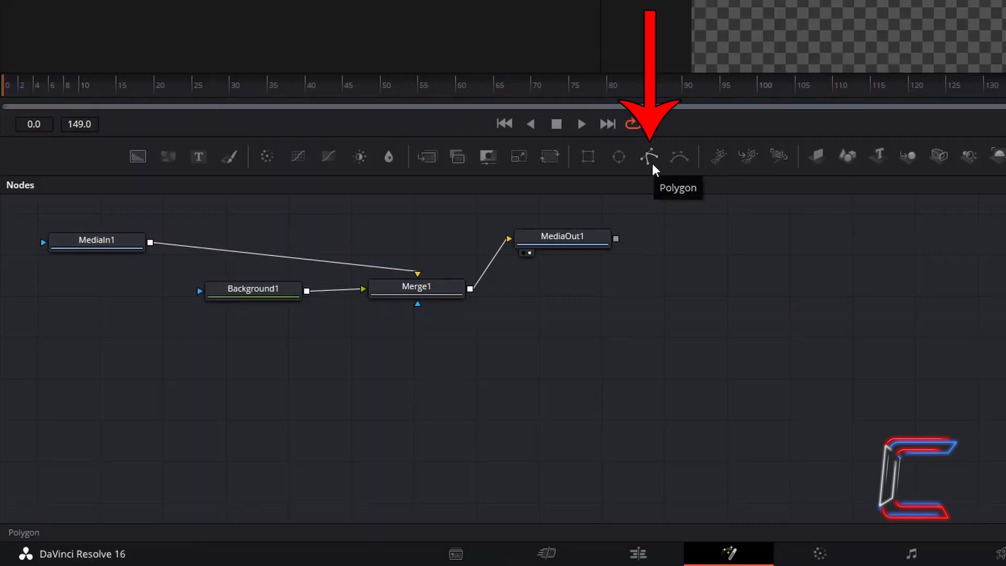
{"action": "left_click_drag", "start_coordinate": [651, 160], "coordinate": [126, 280]}
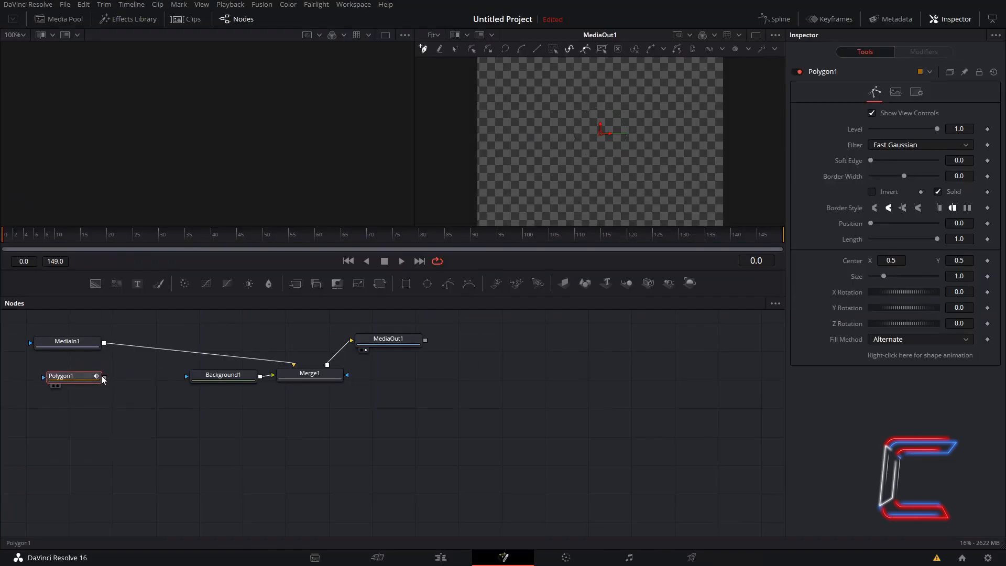
{"action": "left_click_drag", "start_coordinate": [115, 370], "coordinate": [187, 376]}
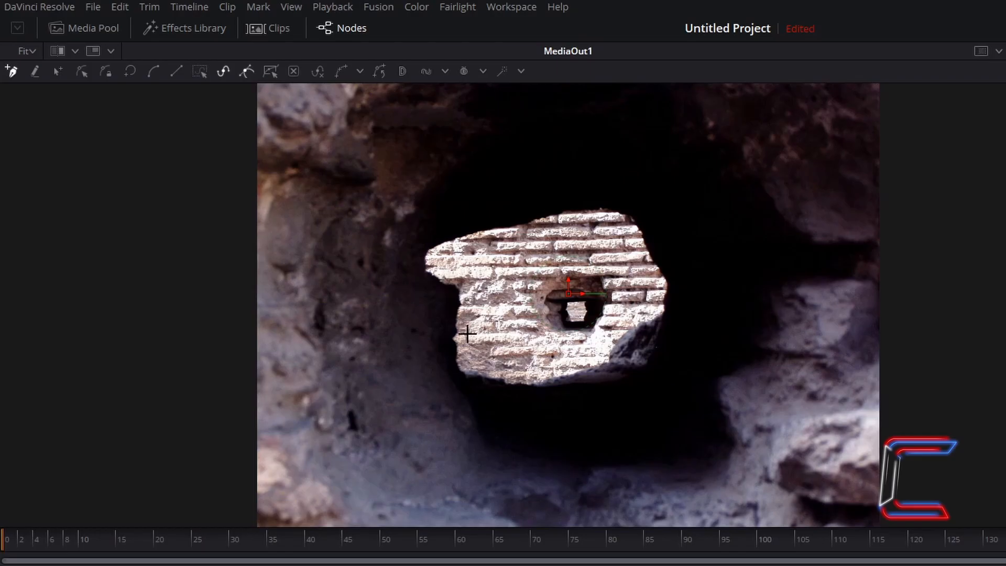
- Trace and close a Polygon1 outline around the hole, then add a top point and pull the right edge in
{"action": "left_click", "coordinate": [455, 343]}
{"action": "key", "text": "shift+c"}
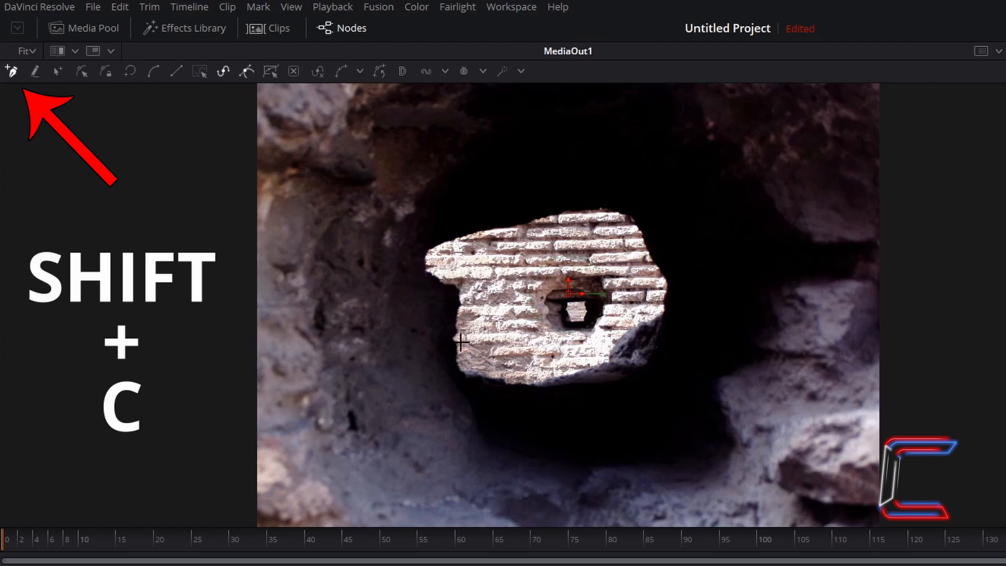
{"action": "mouse_move", "coordinate": [456, 339]}
{"action": "left_mouse_down"}
{"action": "mouse_move", "coordinate": [457, 288]}
{"action": "mouse_move", "coordinate": [424, 257]}
{"action": "mouse_move", "coordinate": [461, 235]}
{"action": "mouse_move", "coordinate": [542, 217]}
{"action": "mouse_move", "coordinate": [617, 212]}
{"action": "mouse_move", "coordinate": [667, 295]}
{"action": "mouse_move", "coordinate": [648, 365]}
{"action": "mouse_move", "coordinate": [563, 389]}
{"action": "mouse_move", "coordinate": [498, 382]}
{"action": "mouse_move", "coordinate": [457, 346]}
{"action": "left_mouse_up"}
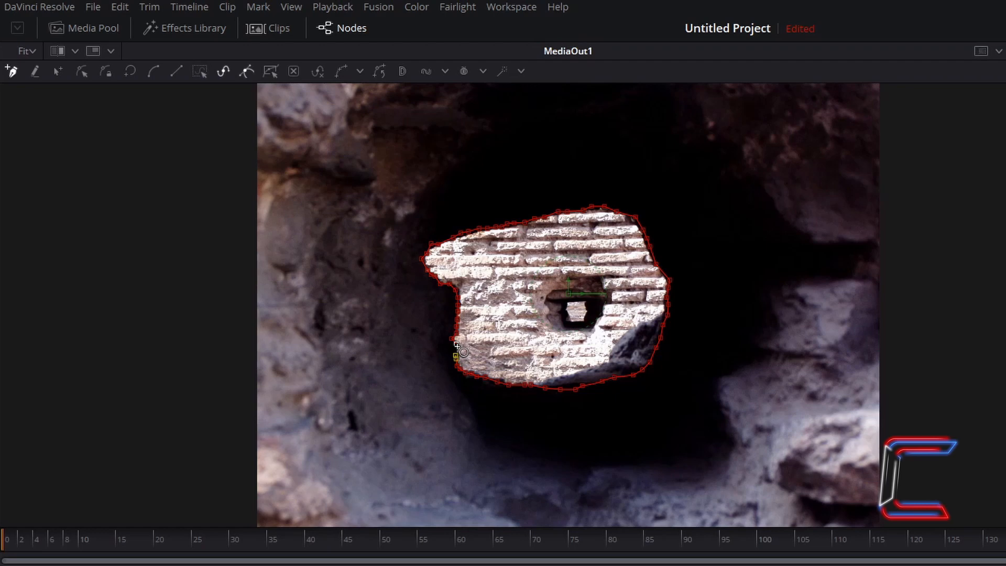
{"action": "left_click", "coordinate": [457, 346]}
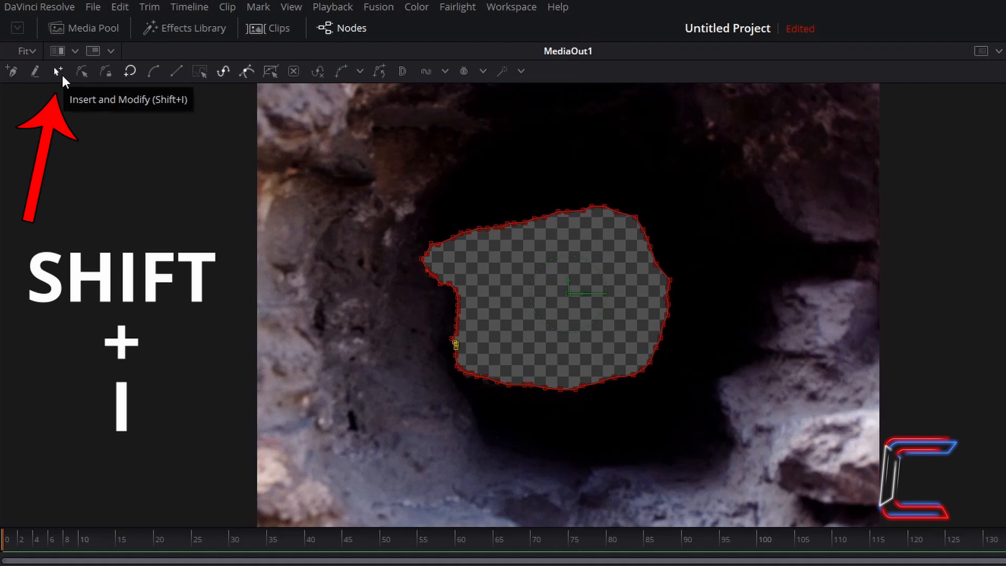
{"action": "left_click", "coordinate": [626, 217]}
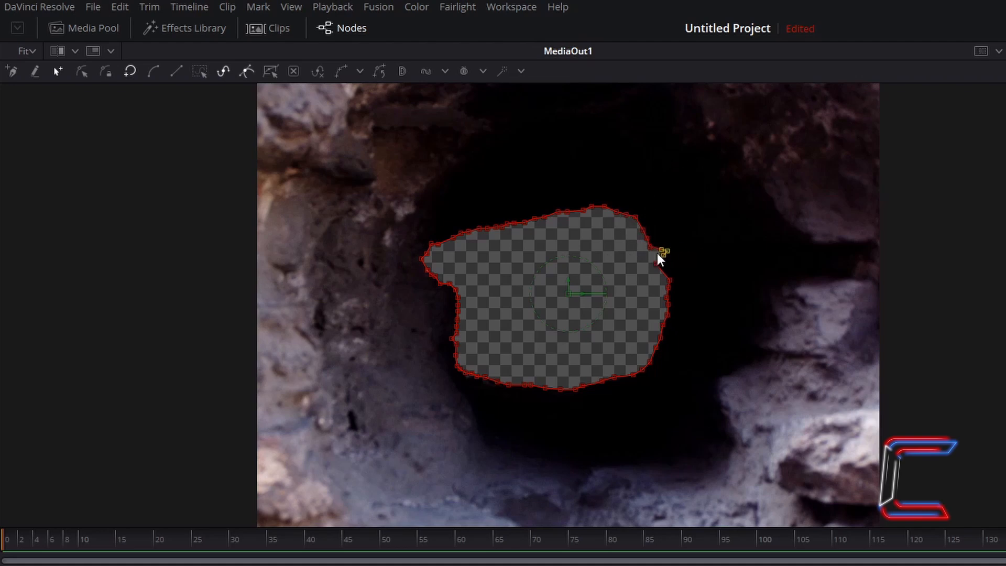
{"action": "left_click_drag", "start_coordinate": [658, 258], "coordinate": [707, 261]}
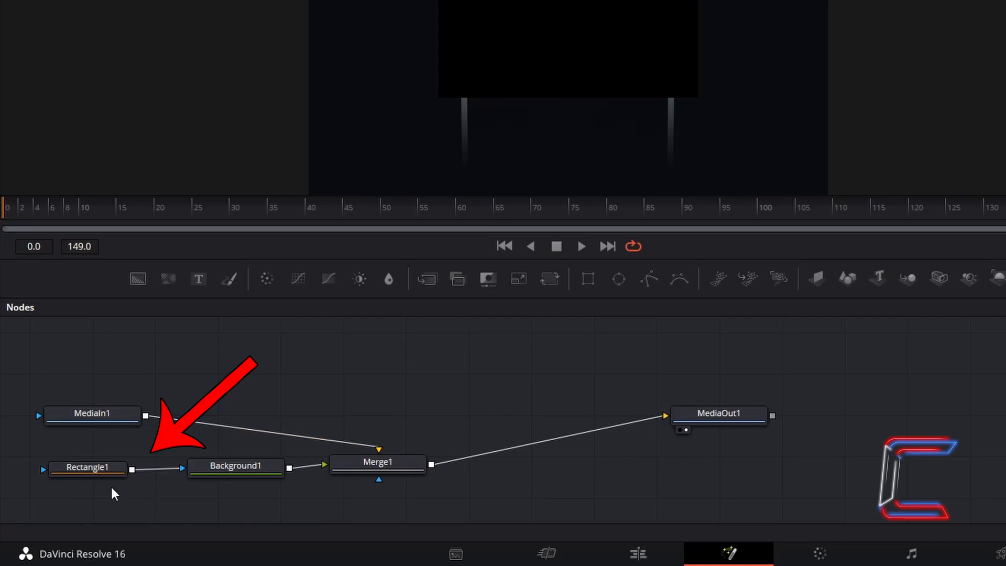
- Size Rectangle1 to width 0.386, height 0.339 and center Y 0.628 over the laptop screen
{"action": "left_click", "coordinate": [114, 470]}
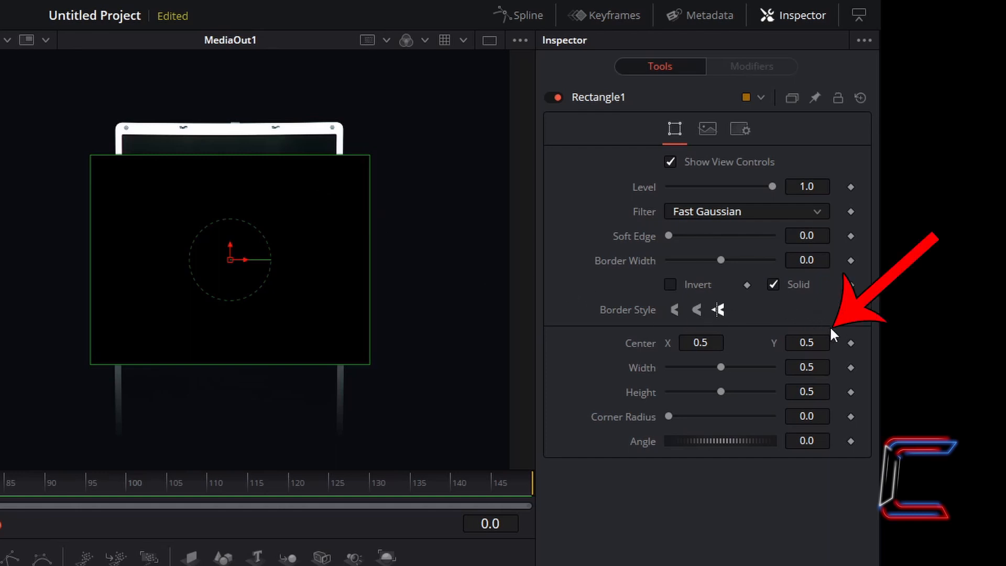
{"action": "left_click_drag", "start_coordinate": [807, 342], "coordinate": [833, 342]}
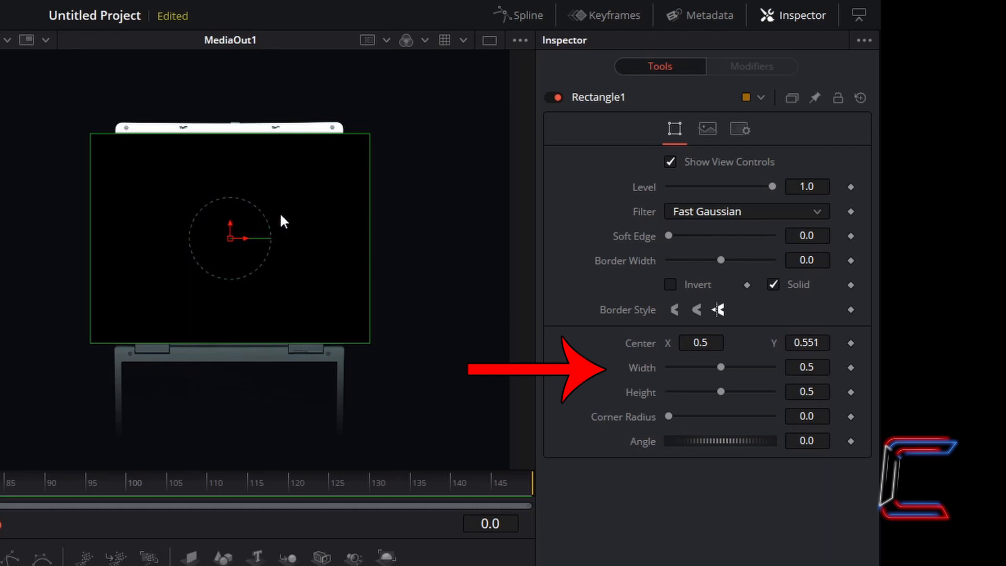
{"action": "left_click_drag", "start_coordinate": [722, 367], "coordinate": [706, 392]}
{"action": "left_click_drag", "start_coordinate": [807, 342], "coordinate": [838, 342]}
{"action": "left_click_drag", "start_coordinate": [709, 393], "coordinate": [706, 393]}
{"action": "left_click_drag", "start_coordinate": [807, 342], "coordinate": [815, 342]}
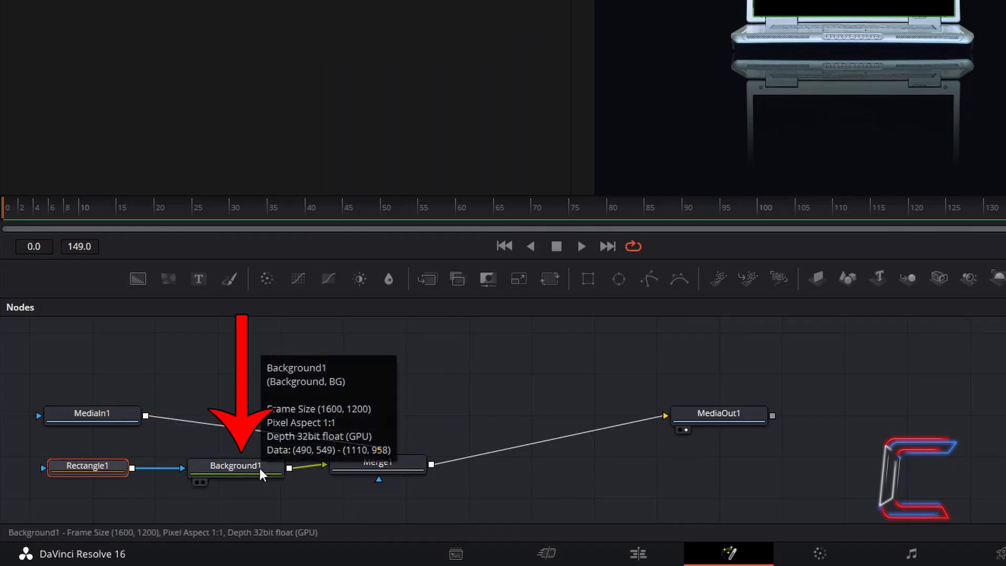
- Switch Merge1's operator from Over to XOr so the rectangle cuts out the laptop screen
{"action": "left_click", "coordinate": [260, 468]}
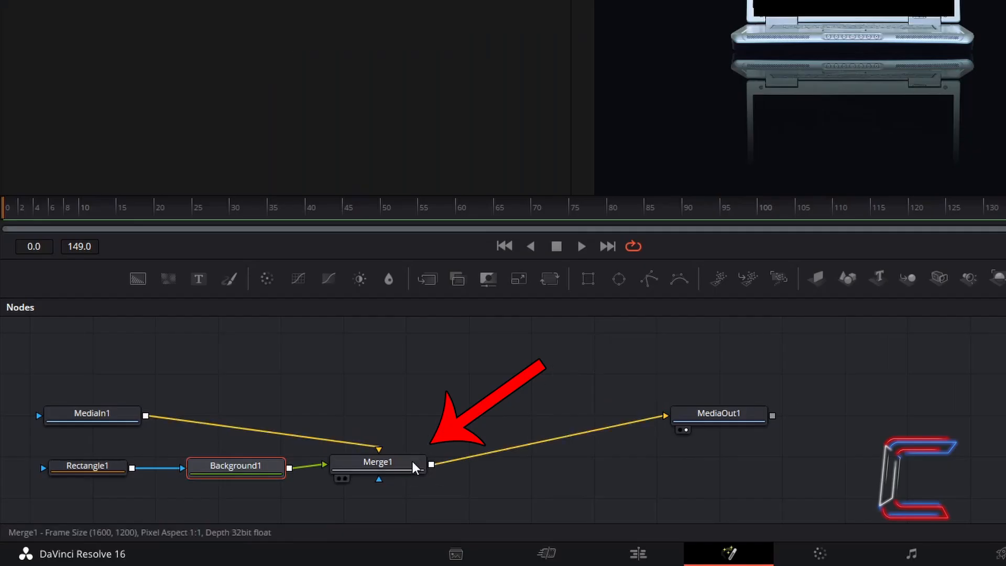
{"action": "left_click", "coordinate": [413, 461]}
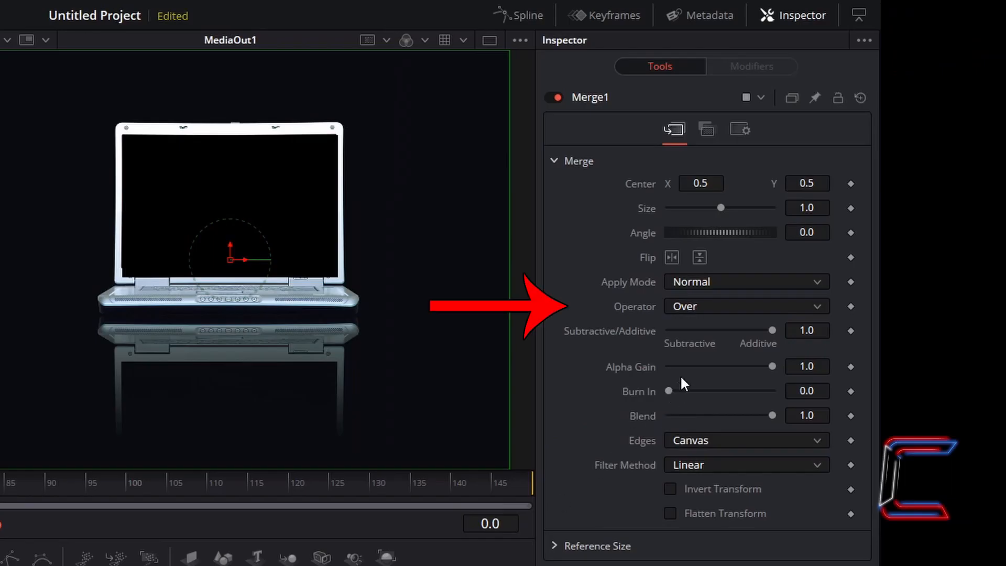
{"action": "left_click", "coordinate": [732, 307]}
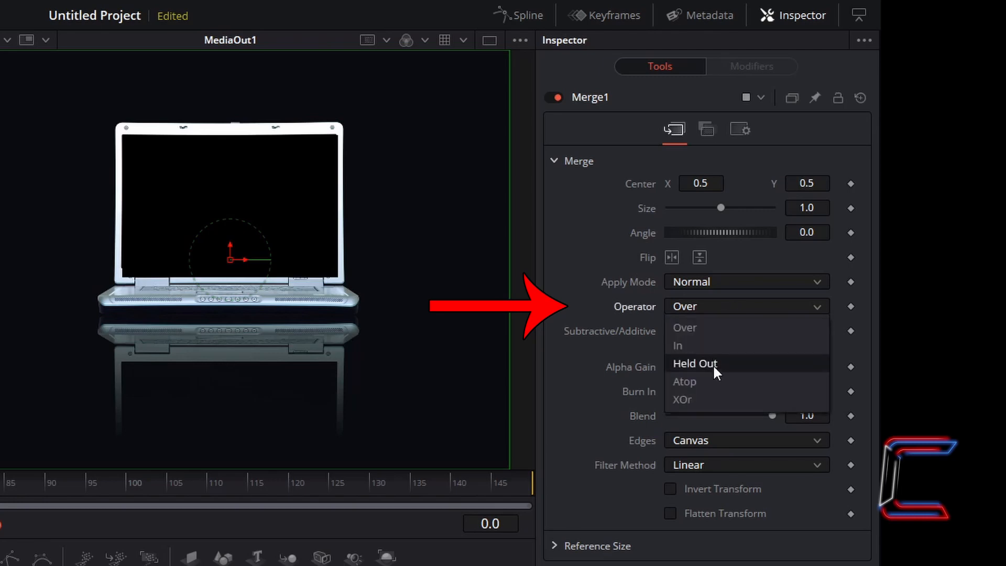
{"action": "left_click", "coordinate": [711, 399]}
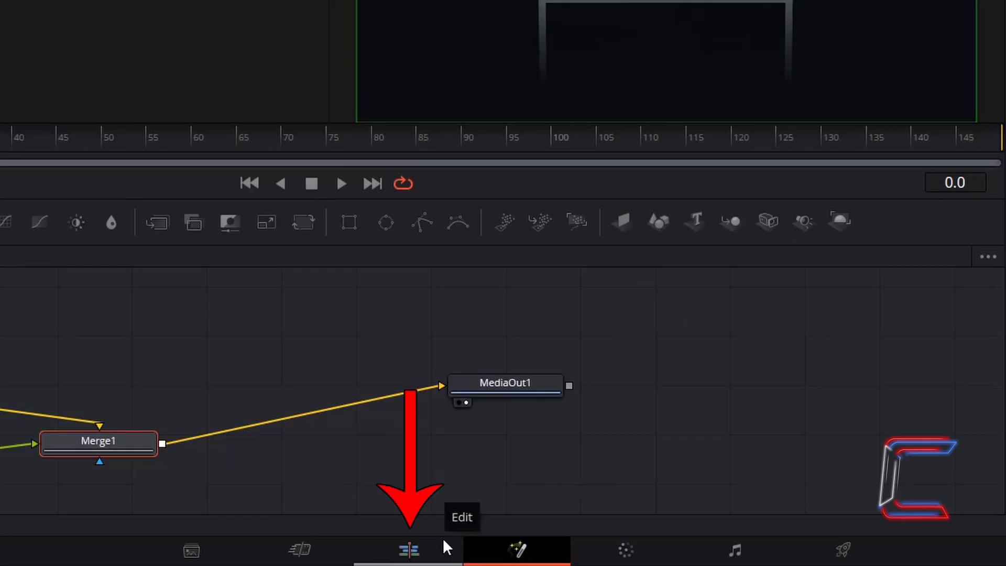
- On the Edit page, keyframe the Video 2 notebook clip's starting Zoom at 1.350
{"action": "left_click", "coordinate": [442, 539]}
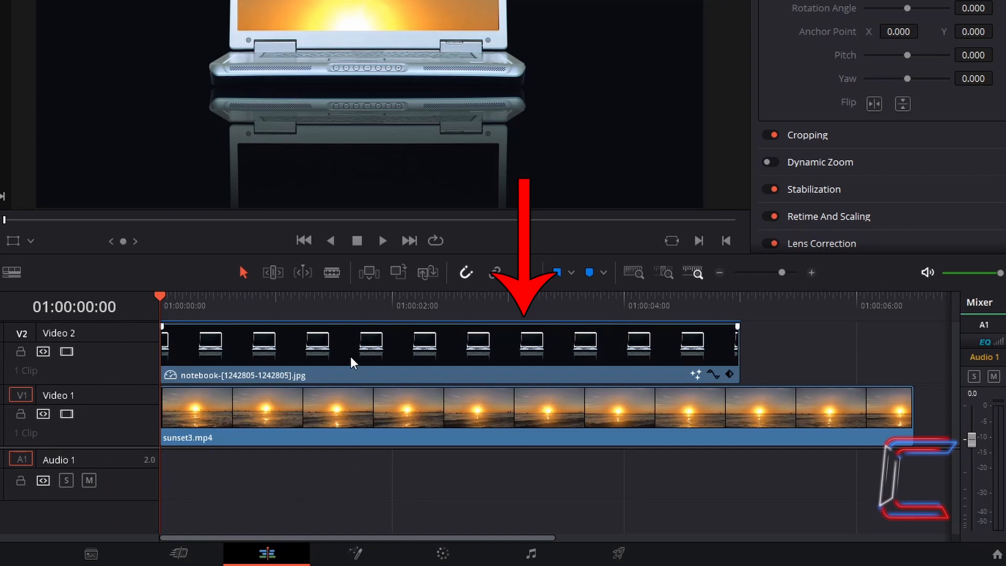
{"action": "left_click", "coordinate": [351, 362]}
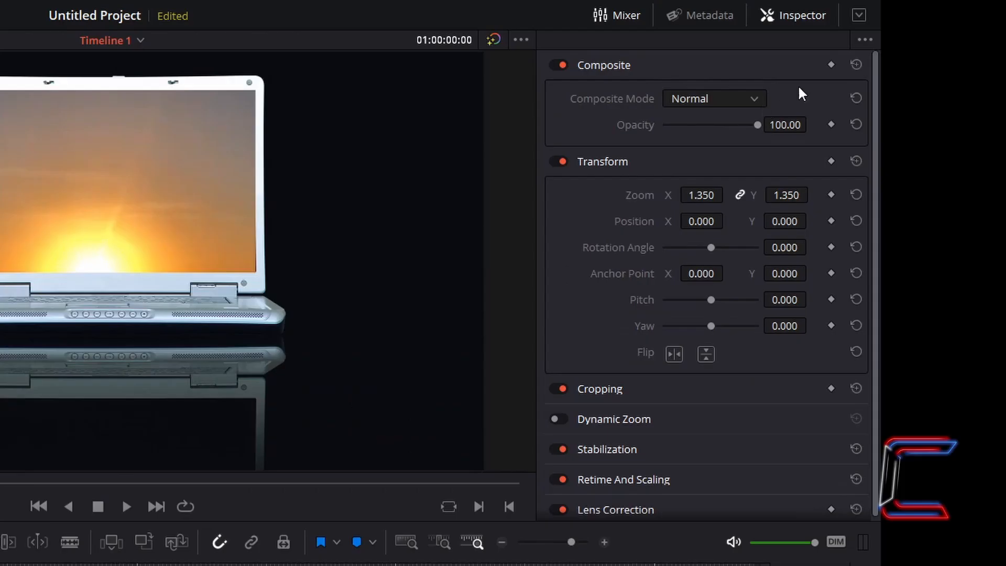
{"action": "left_click", "coordinate": [833, 194]}
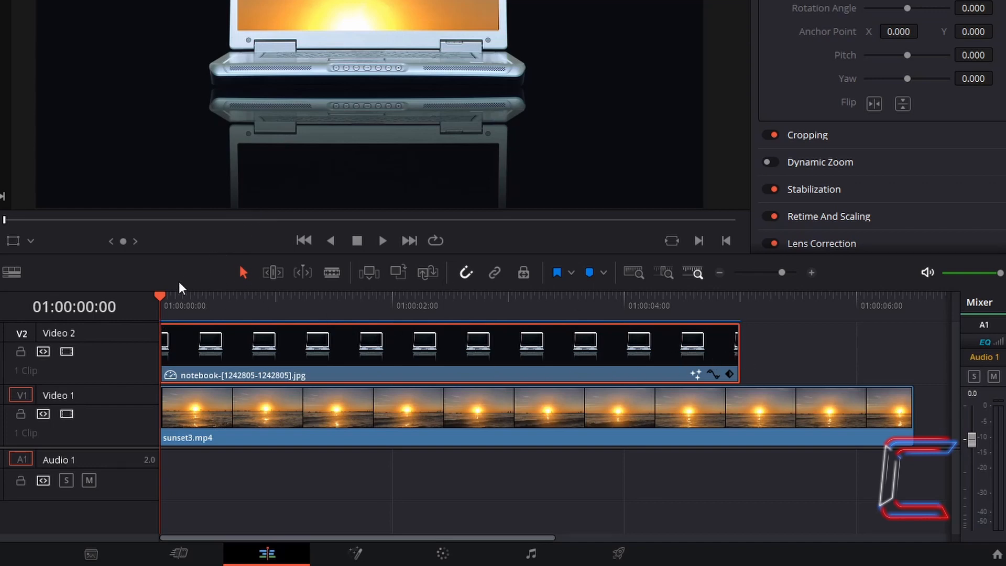
- Trim the notebook clip to end at five seconds and step back to its last frame, 01:00:04:29
{"action": "left_click_drag", "start_coordinate": [162, 295], "coordinate": [737, 338]}
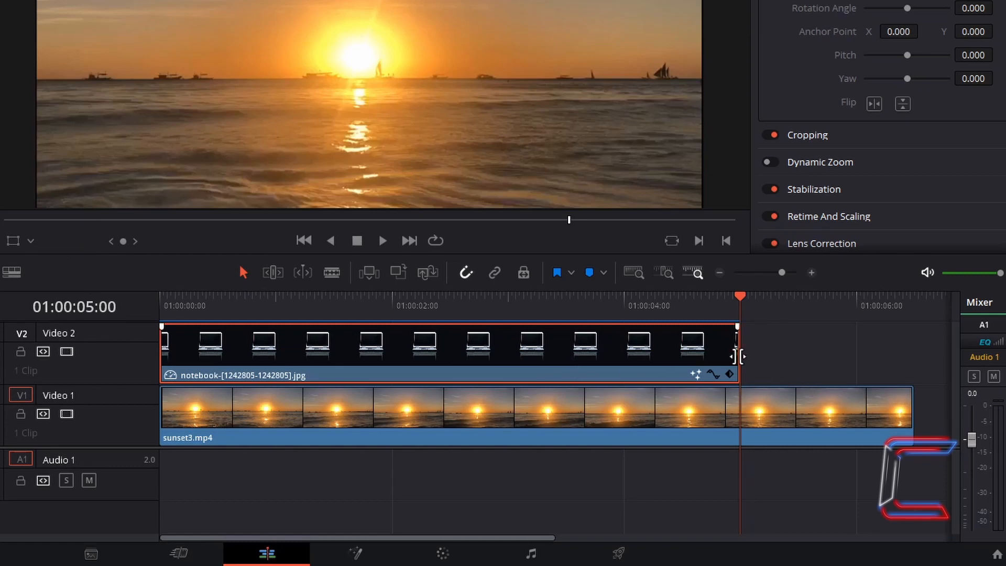
{"action": "mouse_move", "coordinate": [738, 357]}
{"action": "left_mouse_down"}
{"action": "mouse_move", "coordinate": [757, 351]}
{"action": "mouse_move", "coordinate": [635, 351]}
{"action": "mouse_move", "coordinate": [825, 351]}
{"action": "mouse_move", "coordinate": [603, 335]}
{"action": "mouse_move", "coordinate": [803, 340]}
{"action": "mouse_move", "coordinate": [724, 340]}
{"action": "mouse_move", "coordinate": [739, 340]}
{"action": "left_mouse_up"}
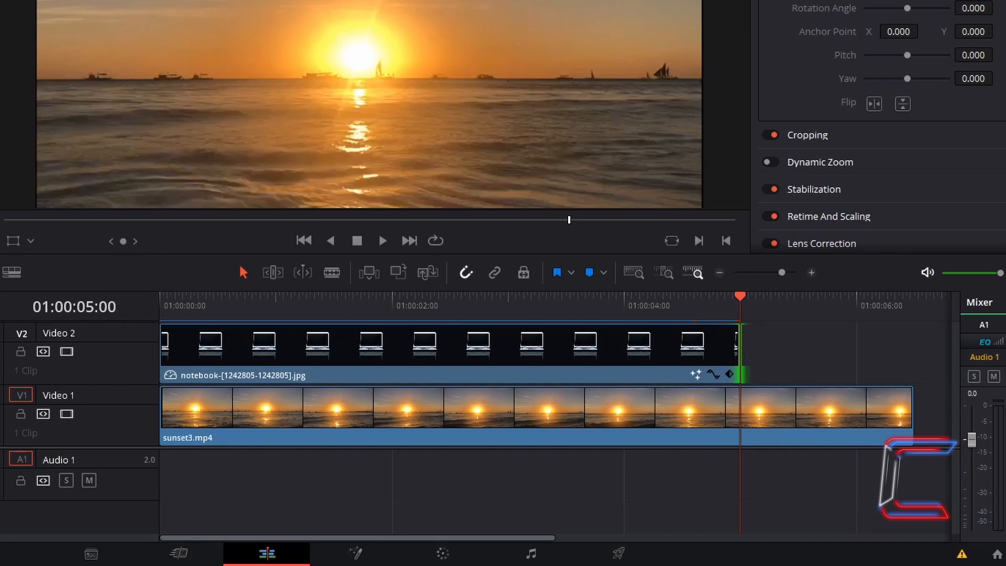
{"action": "left_click", "coordinate": [769, 328]}
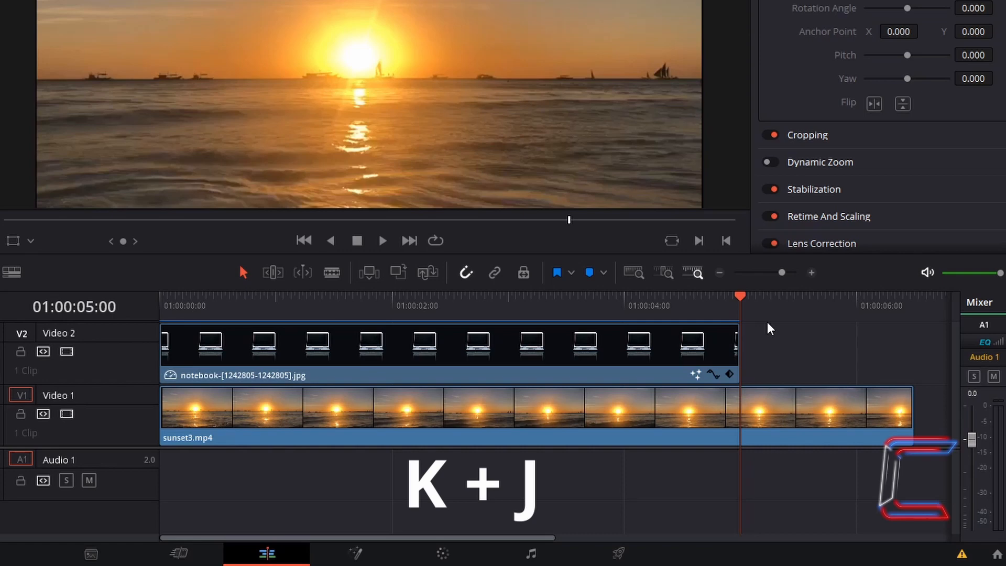
{"action": "key", "text": "k+j"}
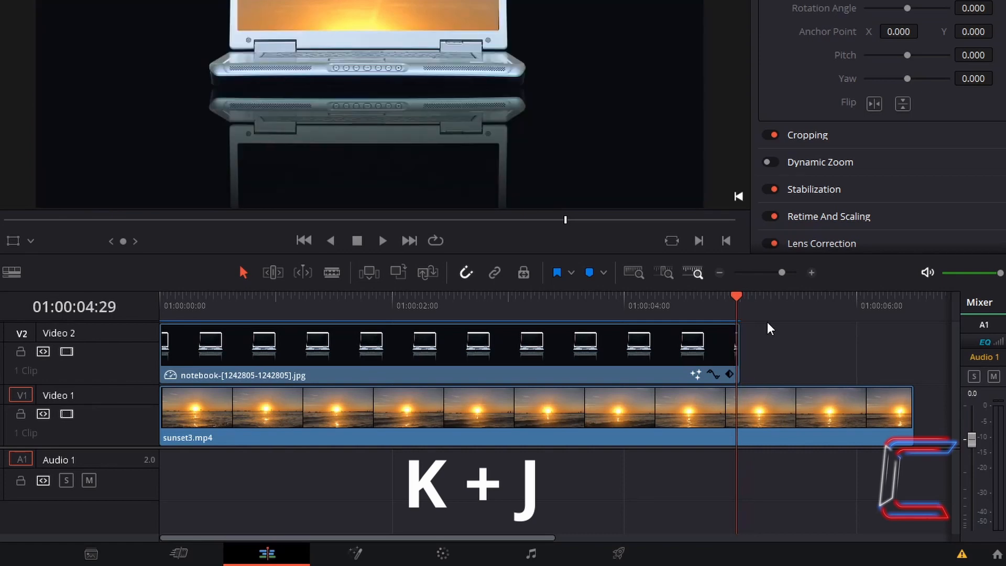
- Keyframe the notebook clip's last frame with Zoom 2.120 and anchor point -251, 217
{"action": "left_click", "coordinate": [645, 343]}
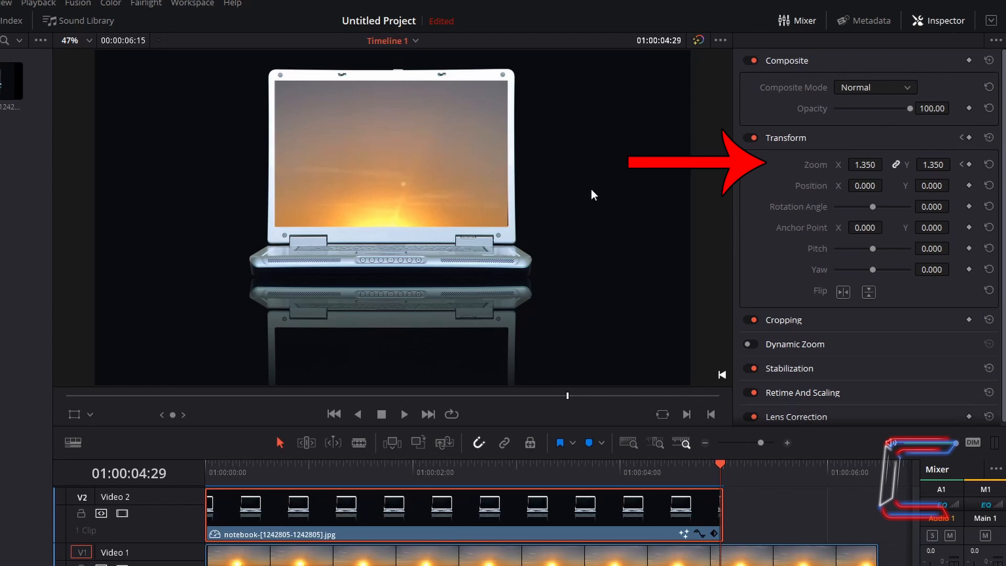
{"action": "left_click_drag", "start_coordinate": [867, 161], "coordinate": [937, 163]}
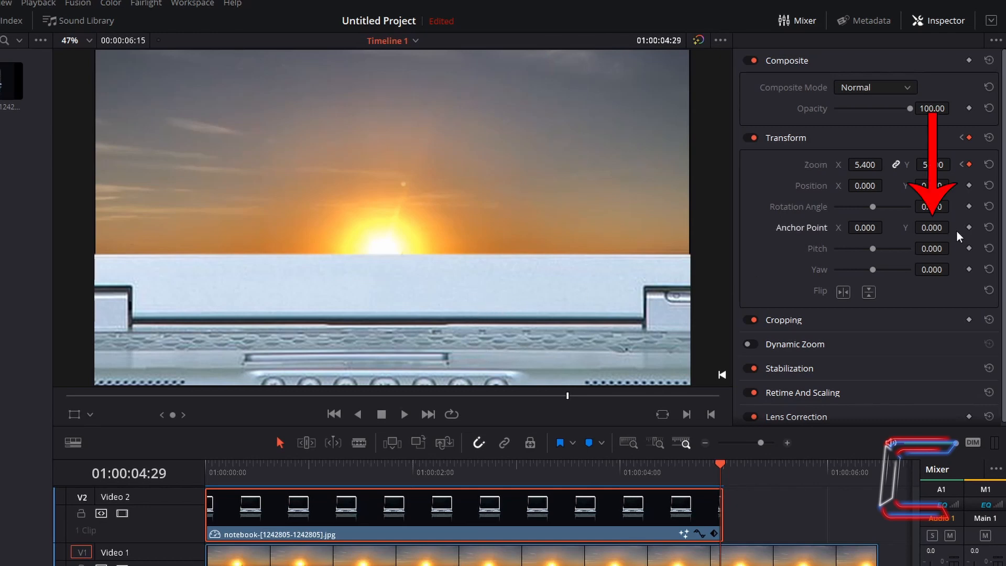
{"action": "left_click_drag", "start_coordinate": [948, 228], "coordinate": [956, 224]}
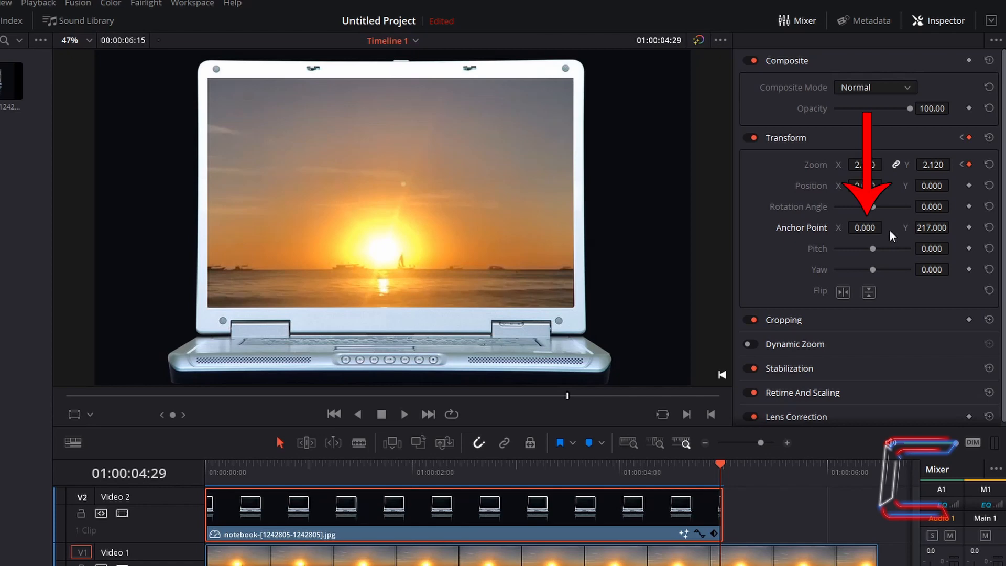
{"action": "left_click_drag", "start_coordinate": [870, 227], "coordinate": [886, 228]}
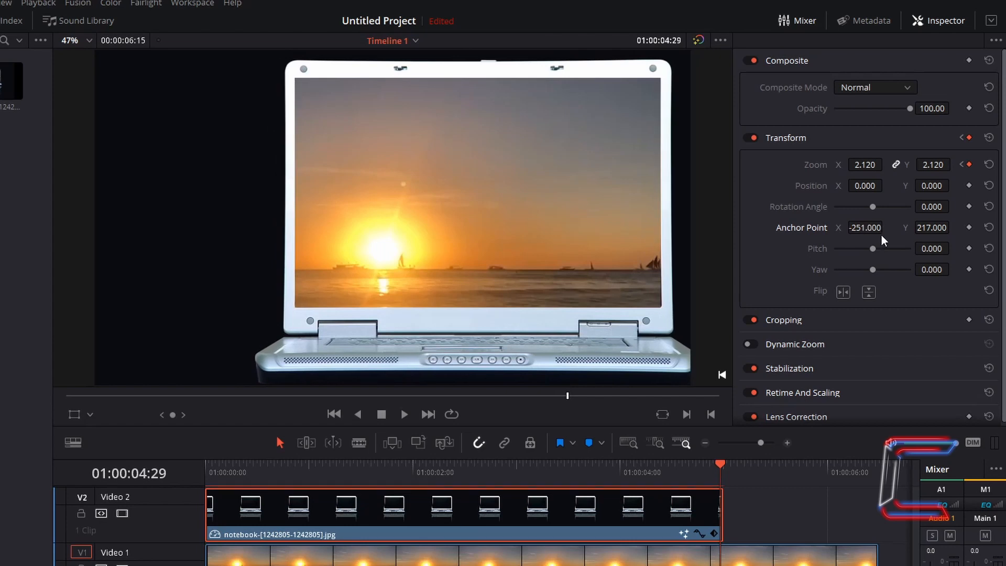